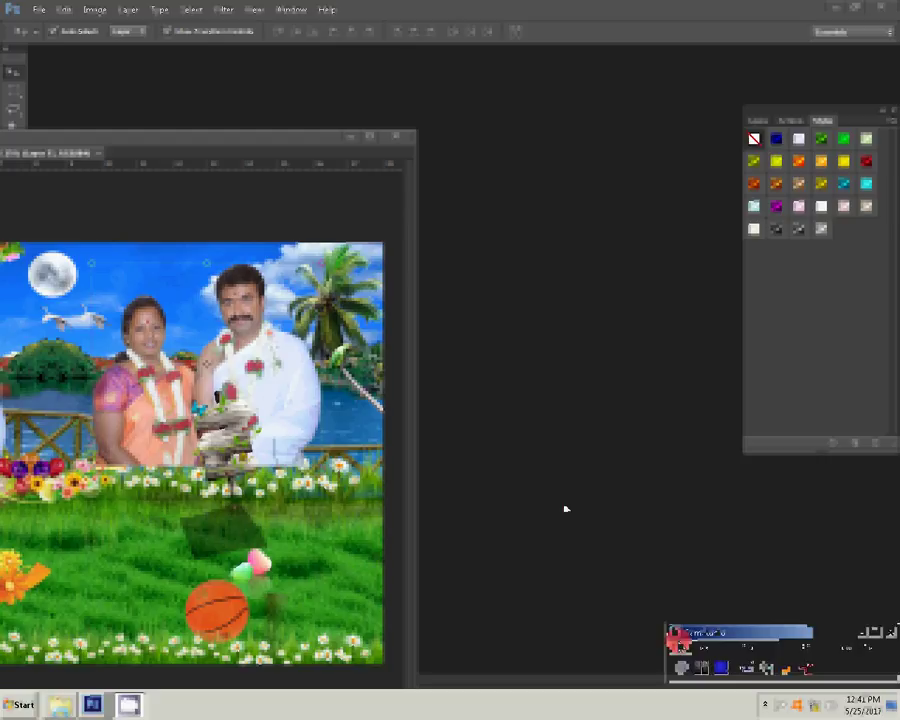
# Step: Open the red BV 0020 background PSD from D: > Backgrounds > [8x12] 2
pyautogui.hotkey('alt', 'Tab')
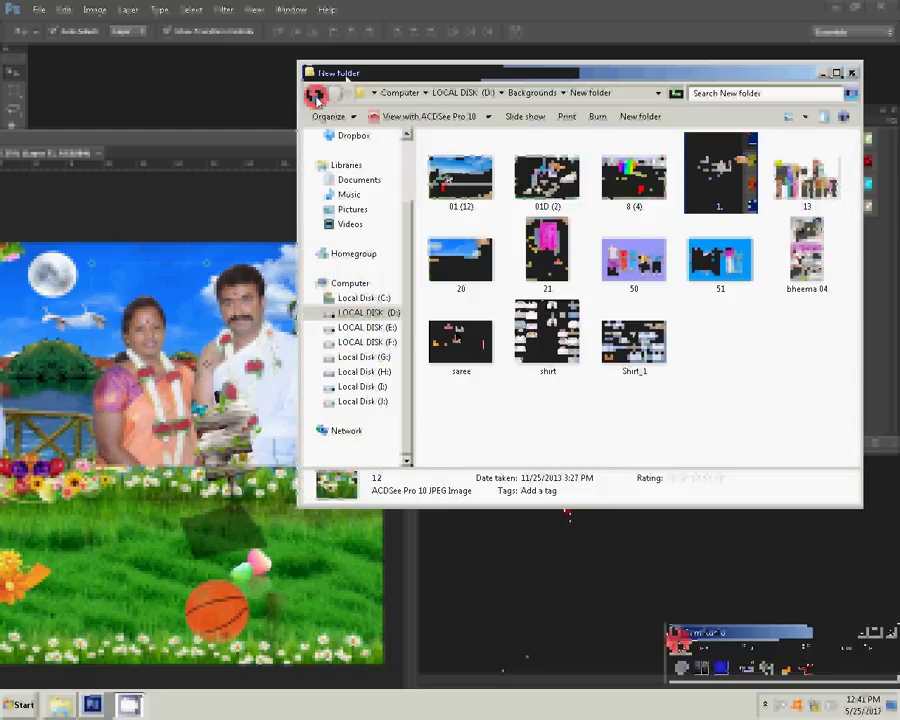
pyautogui.click(316, 95)
pyautogui.click(317, 97)
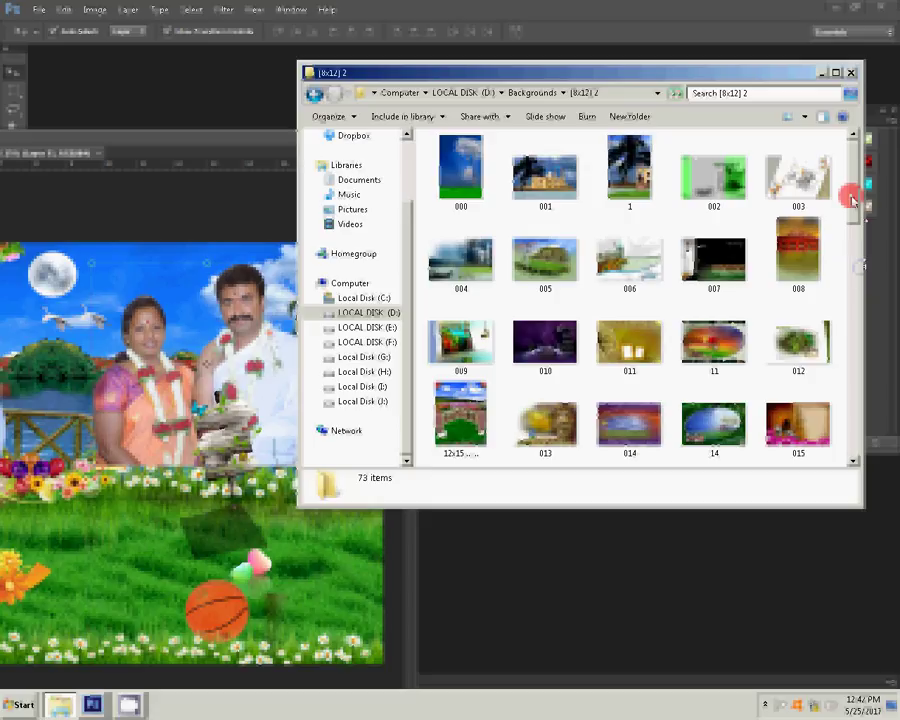
pyautogui.moveTo(852, 198); pyautogui.dragTo(853, 298)
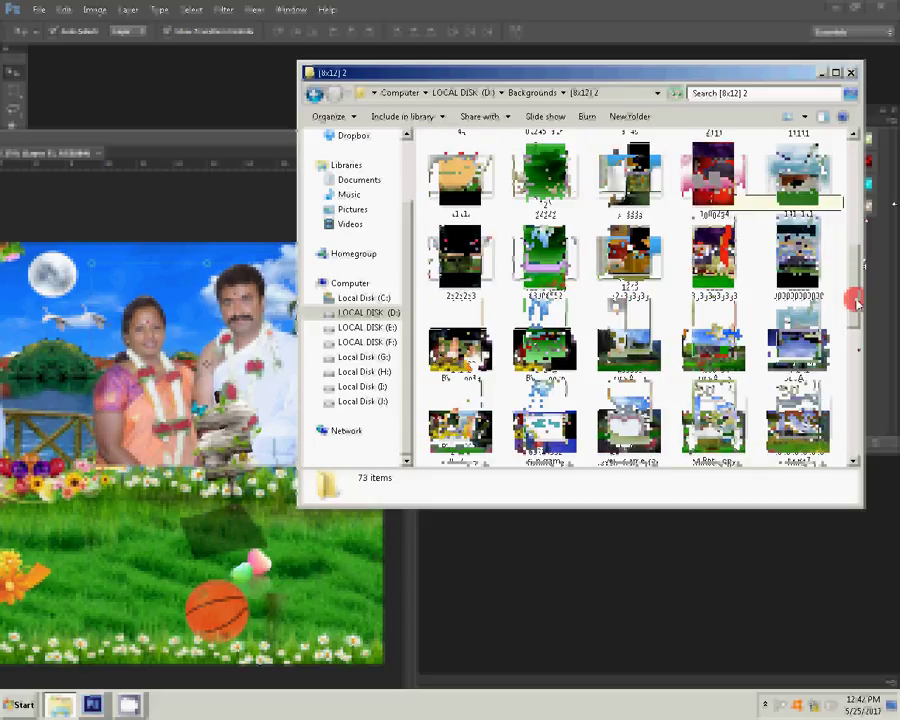
pyautogui.moveTo(855, 300); pyautogui.dragTo(690, 505)
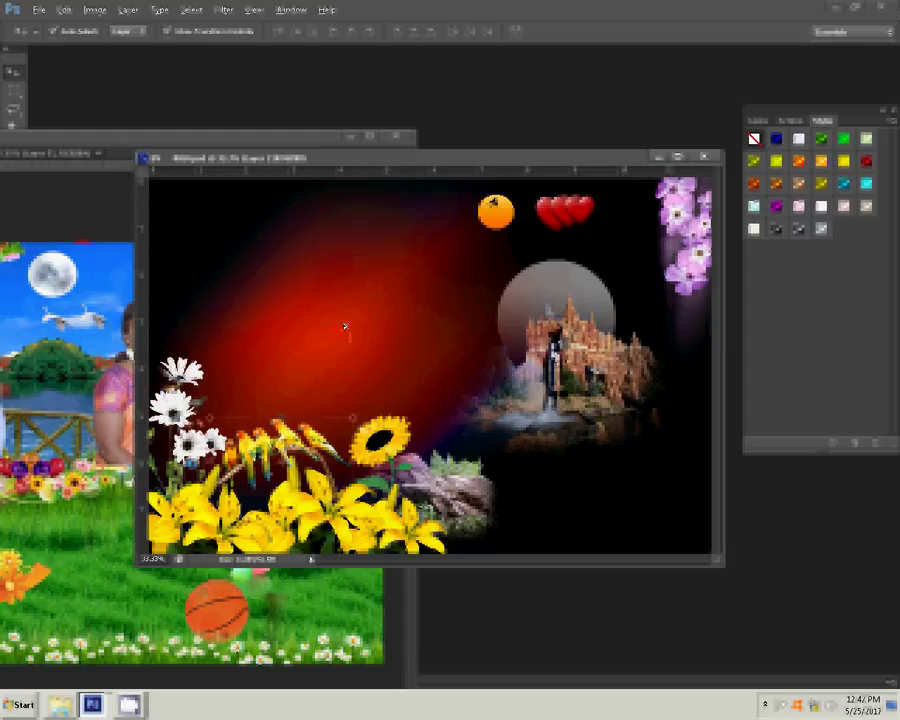
# Step: Paste the couple from the garden photo into the red background, scaled and placed right of the lilies
pyautogui.moveTo(346, 325); pyautogui.dragTo(437, 323)
pyautogui.moveTo(558, 320); pyautogui.dragTo(535, 318)
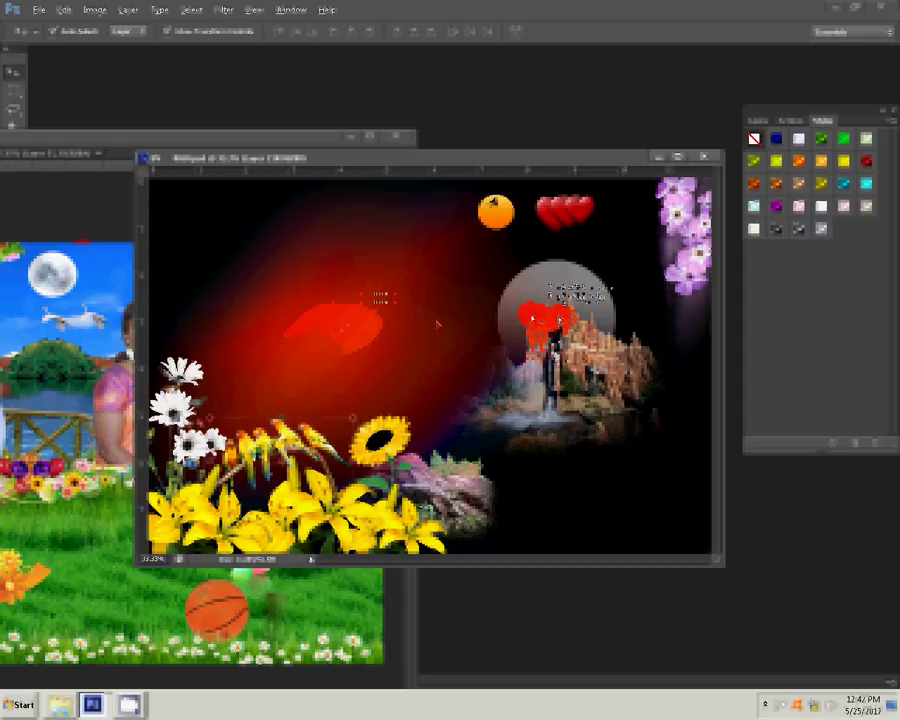
pyautogui.click(284, 136)
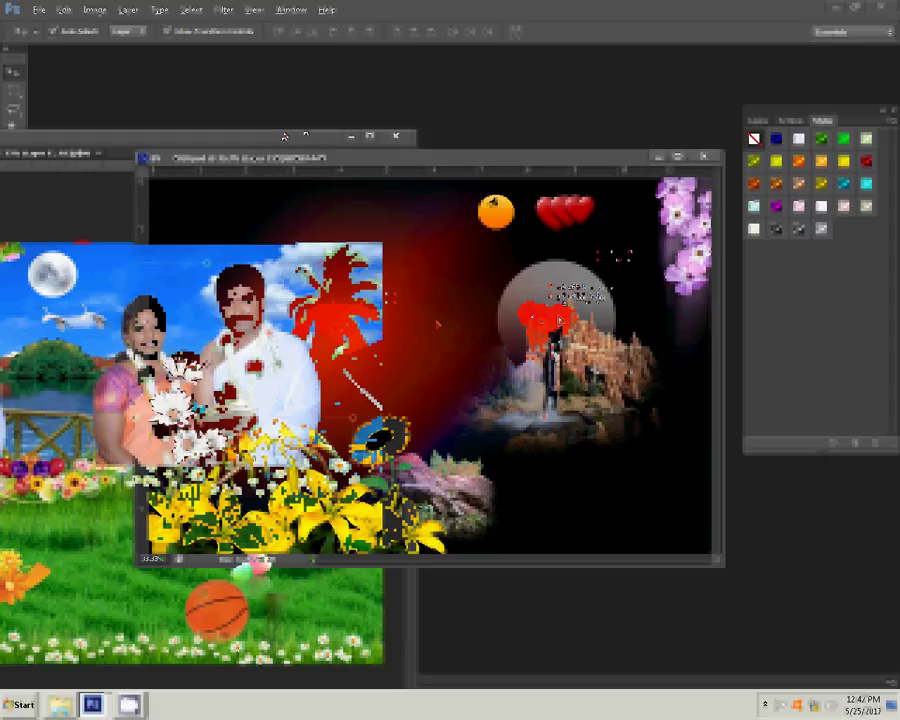
pyautogui.hotkey('ctrl', 'v')
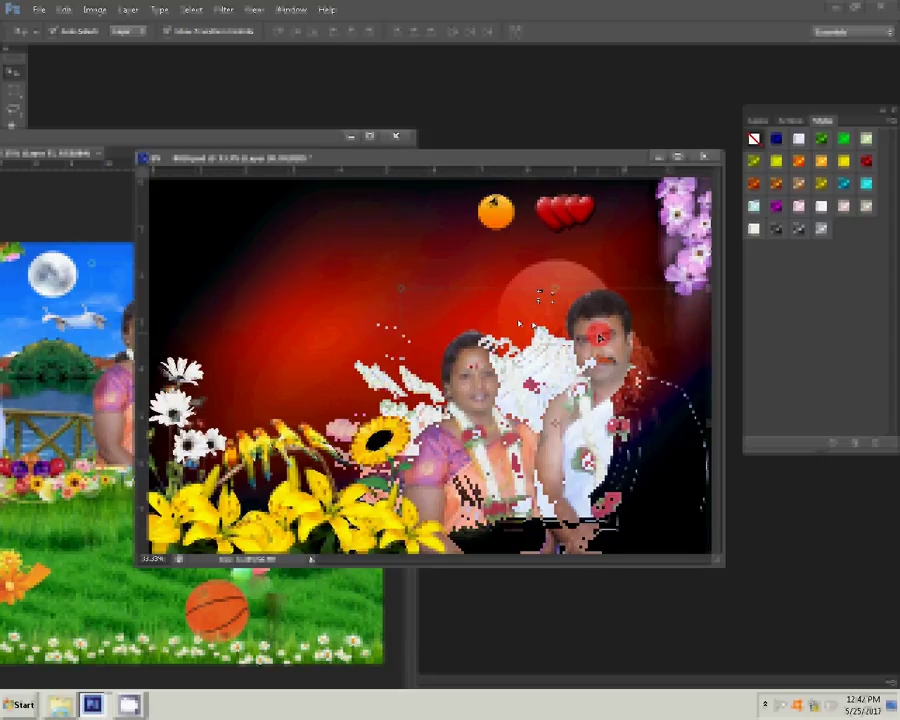
pyautogui.hotkey('ctrl', 't')
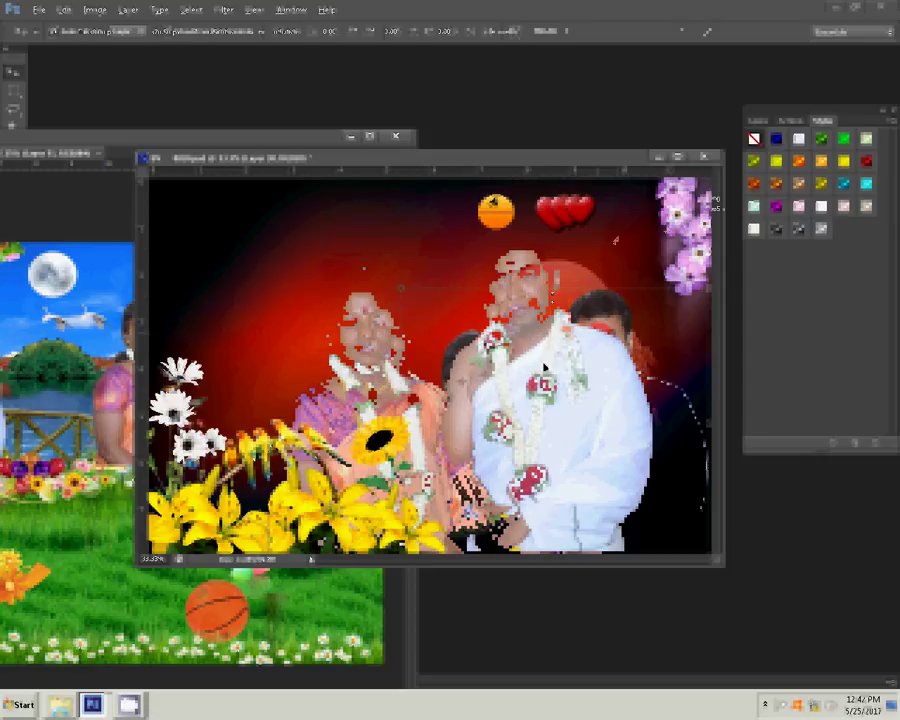
pyautogui.moveTo(552, 332); pyautogui.dragTo(543, 343)
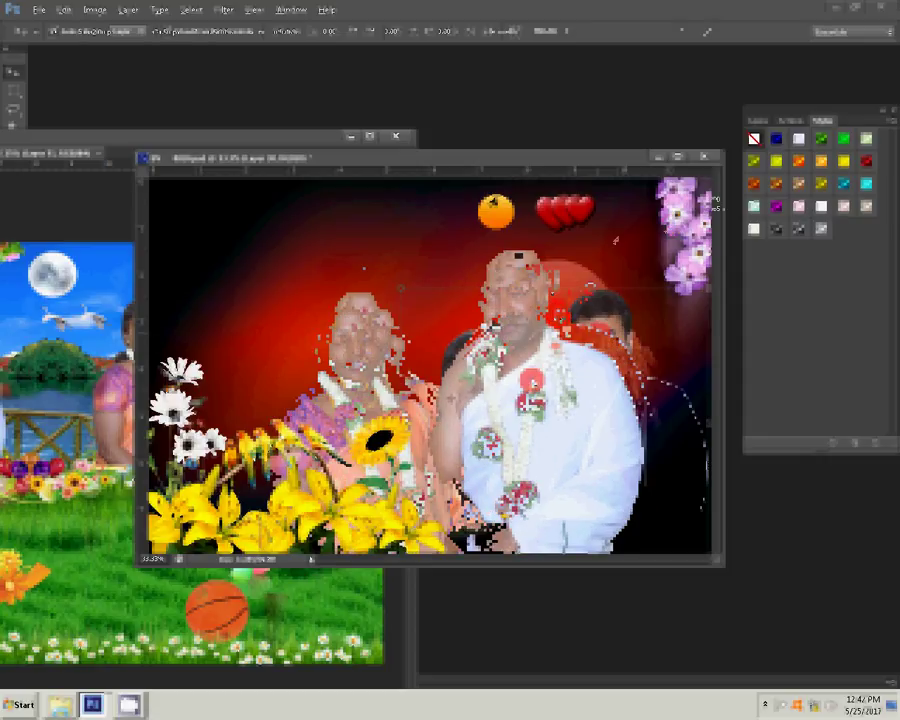
pyautogui.press('Return')
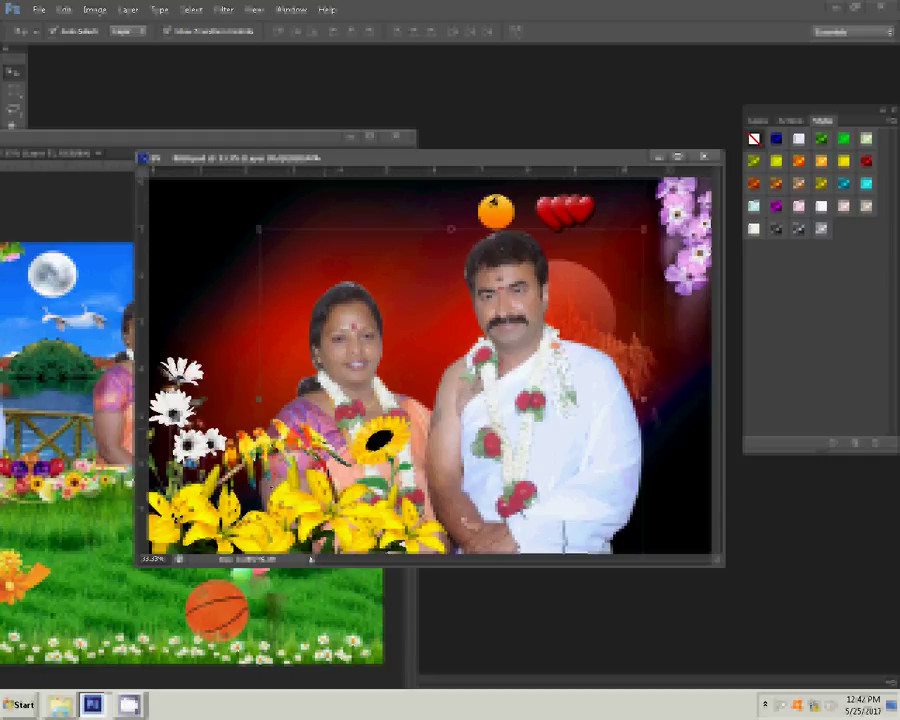
# Step: Move the yellow lilies to the right along the bottom of the photo
pyautogui.moveTo(148, 362); pyautogui.dragTo(150, 345)
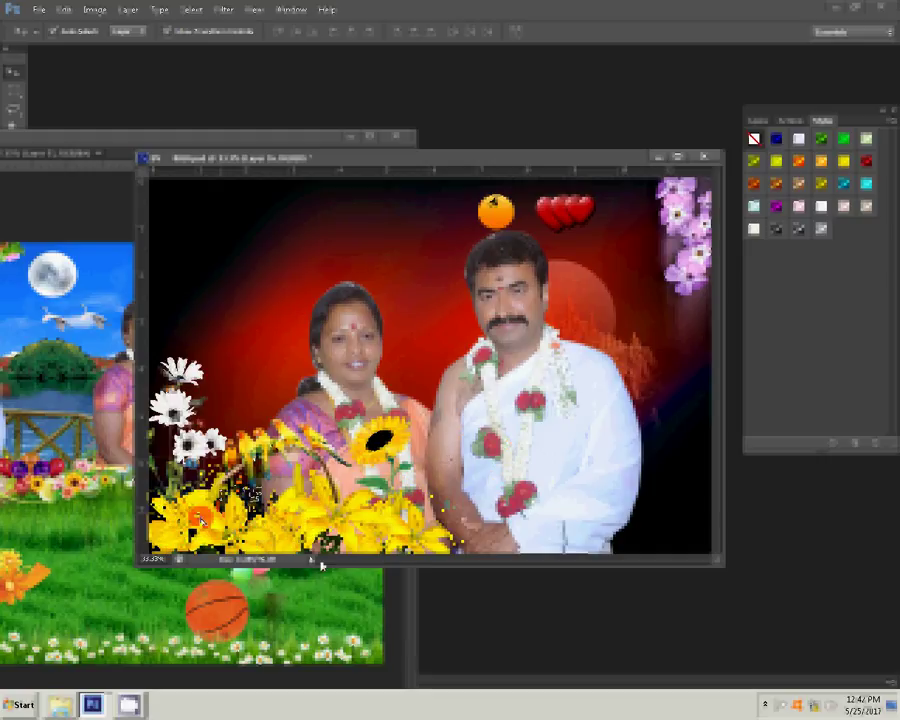
pyautogui.moveTo(200, 515); pyautogui.dragTo(368, 490)
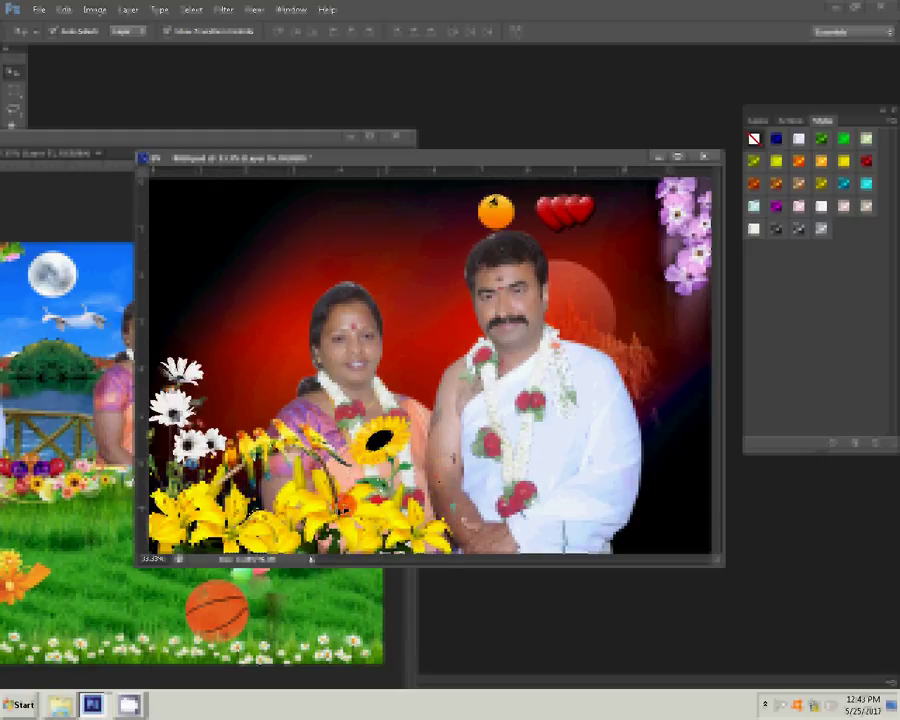
pyautogui.moveTo(346, 500); pyautogui.dragTo(372, 521)
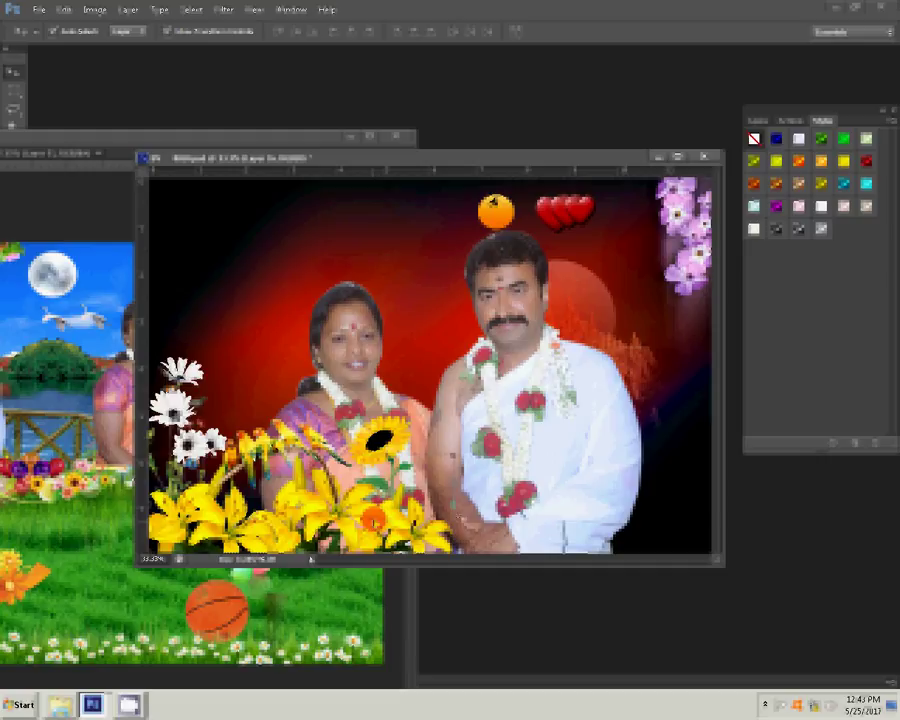
# Step: Delete the small orange blossom and set the red rose beside the man's hand
pyautogui.press('Delete')
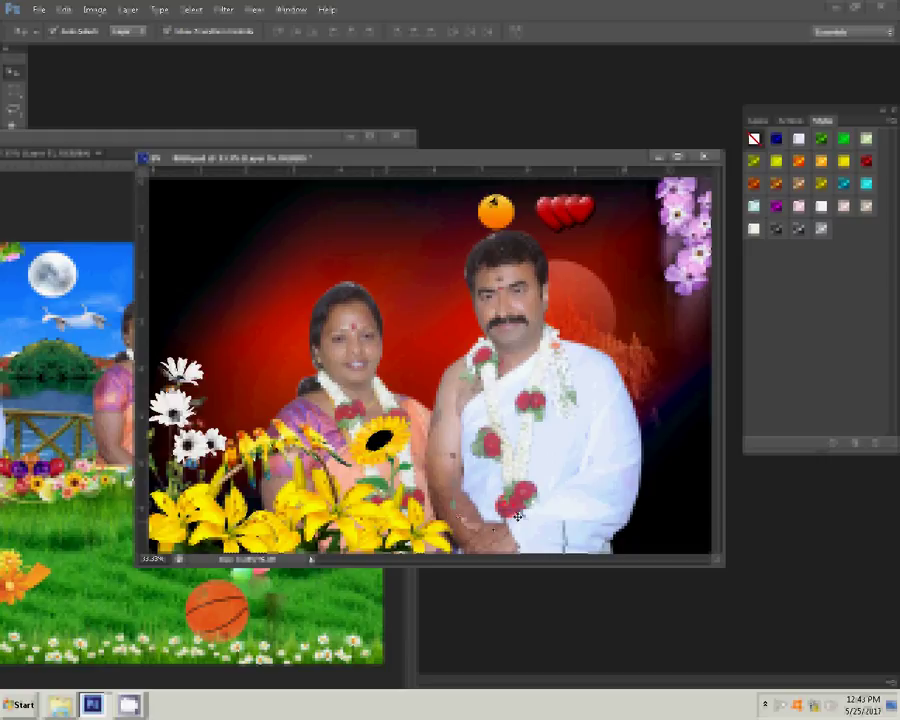
pyautogui.moveTo(518, 515); pyautogui.dragTo(513, 511)
pyautogui.moveTo(515, 511); pyautogui.dragTo(508, 506)
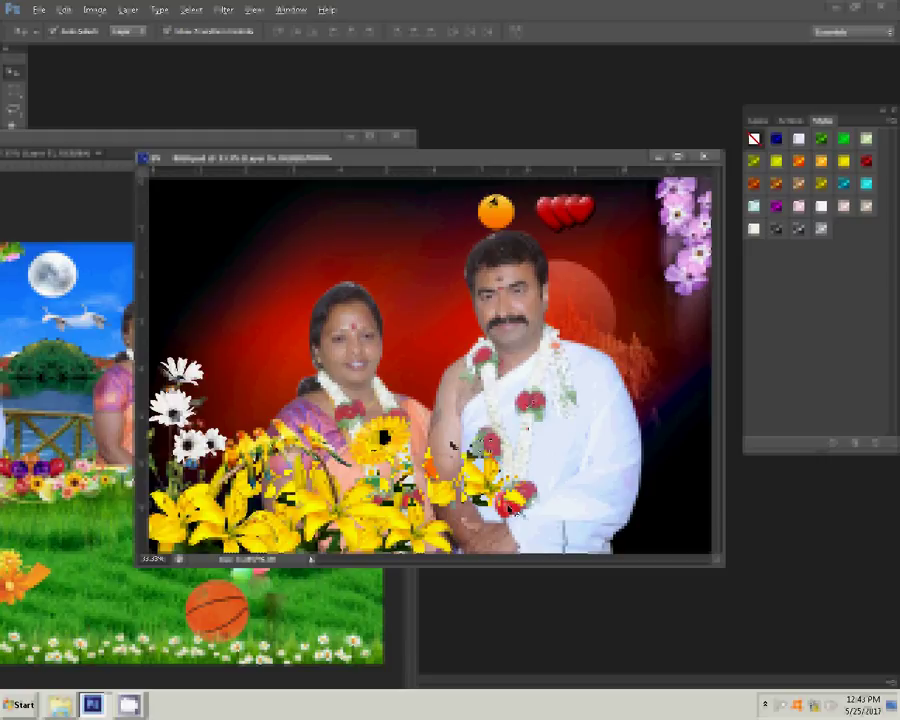
pyautogui.hotkey('ctrl', 't')
# Step: Flip the lily copy horizontally and place it along the lower right edge
pyautogui.rightClick(532, 352)
pyautogui.click(580, 542)
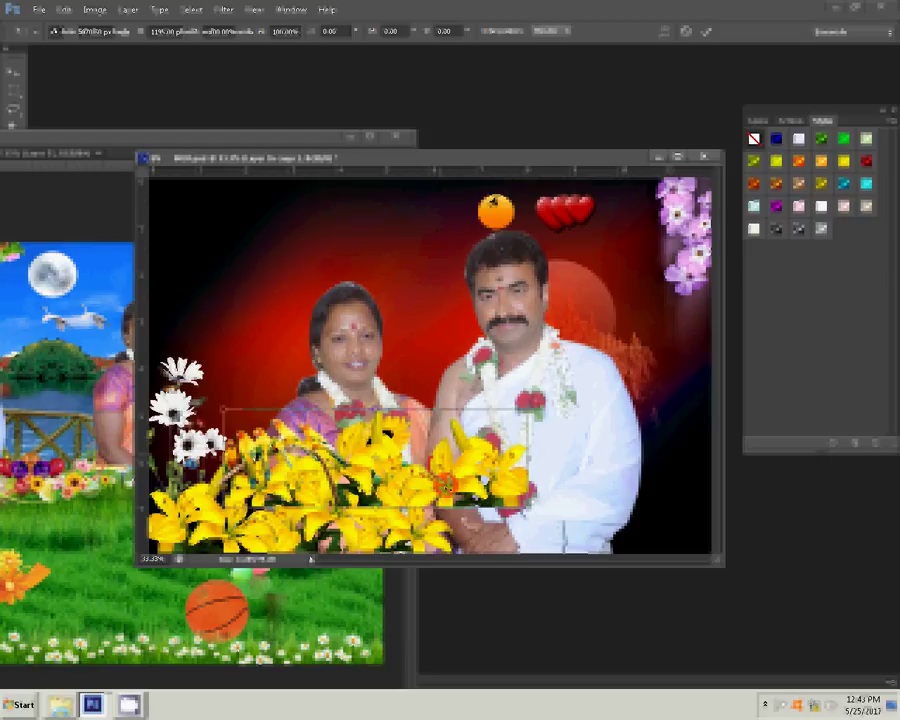
pyautogui.moveTo(309, 334)
pyautogui.mouseDown()
pyautogui.moveTo(495, 345)
pyautogui.moveTo(490, 385)
pyautogui.mouseUp()
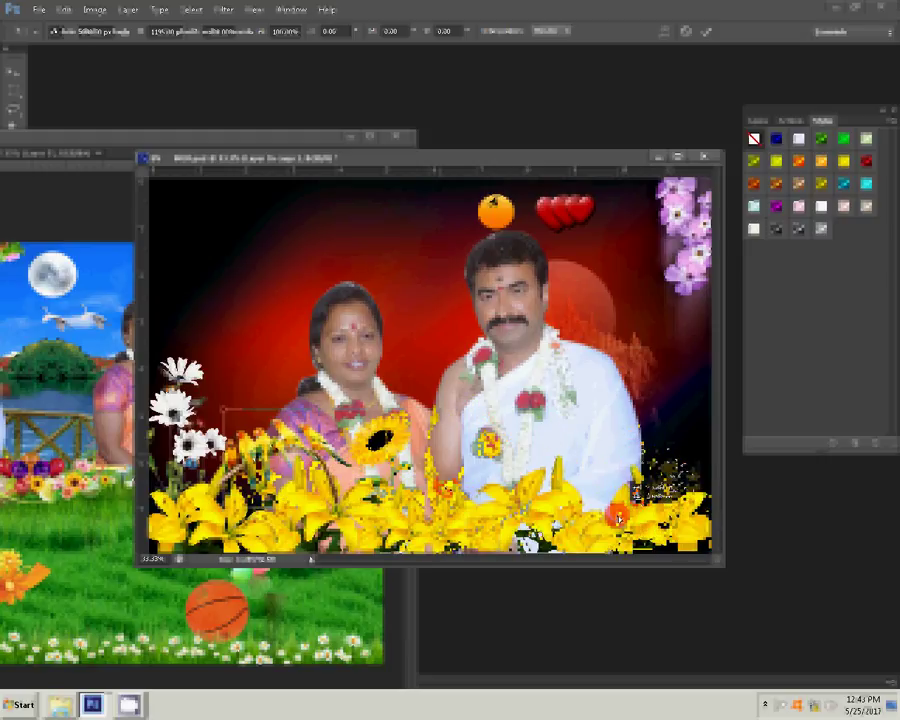
pyautogui.moveTo(618, 517); pyautogui.dragTo(622, 517)
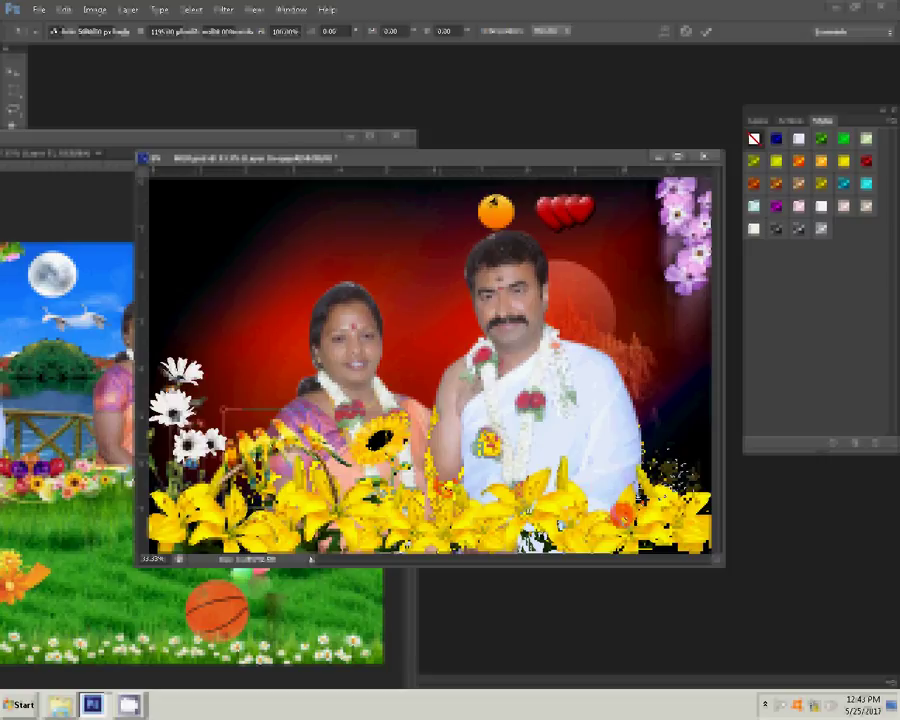
pyautogui.press('Return')
# Step: Position the flowering sprig at the lower right, undoing a trial 90° rotation
pyautogui.moveTo(385, 435)
pyautogui.mouseDown()
pyautogui.moveTo(418, 480)
pyautogui.moveTo(585, 395)
pyautogui.moveTo(605, 405)
pyautogui.moveTo(643, 385)
pyautogui.mouseUp()
pyautogui.hotkey('ctrl', 't')
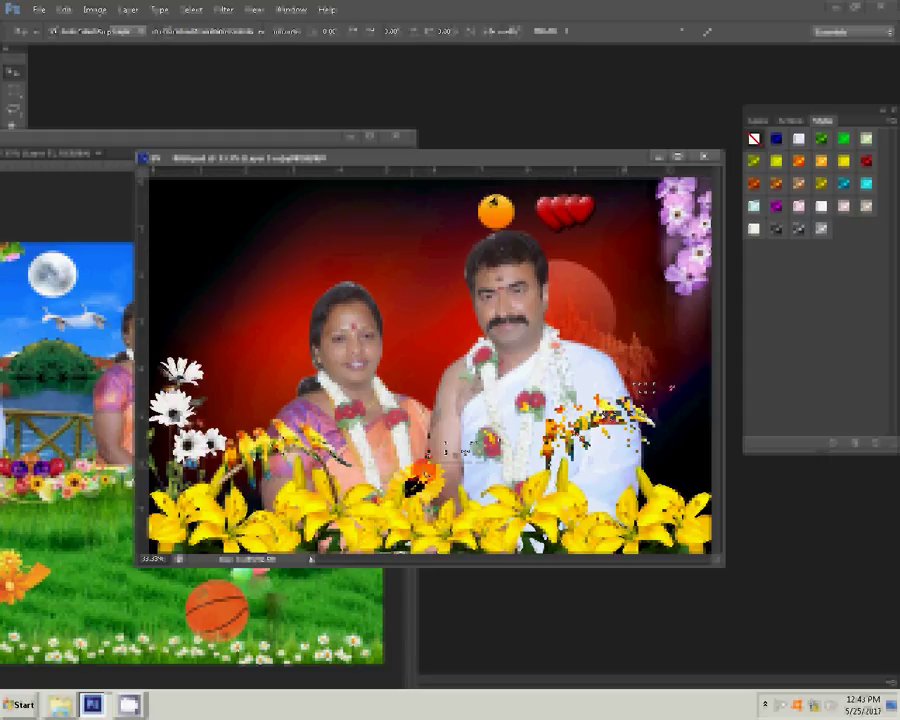
pyautogui.rightClick(660, 363)
pyautogui.click(700, 526)
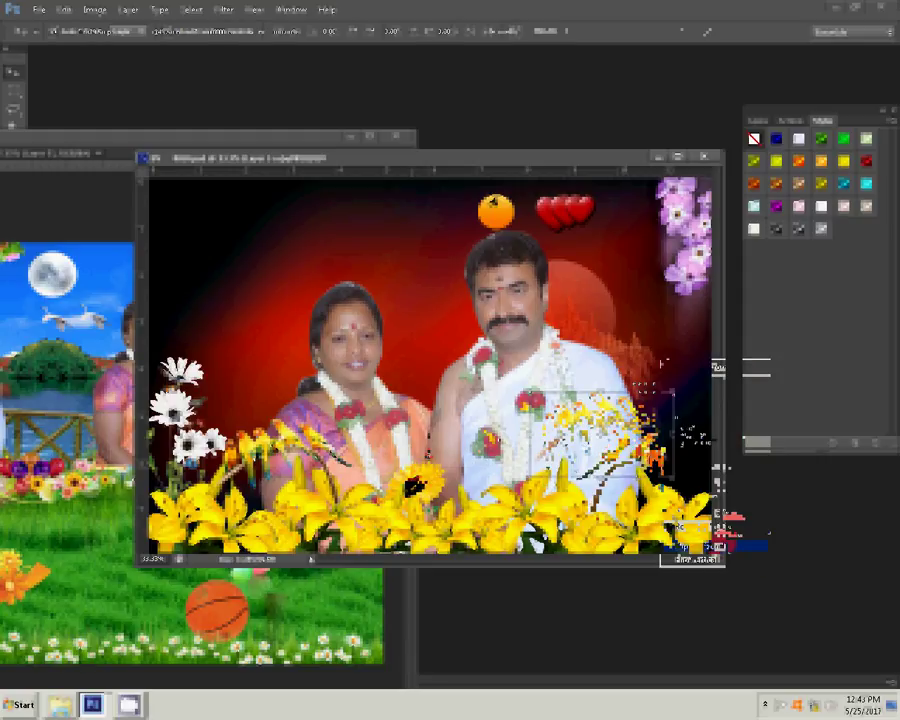
pyautogui.hotkey('ctrl', 'z')
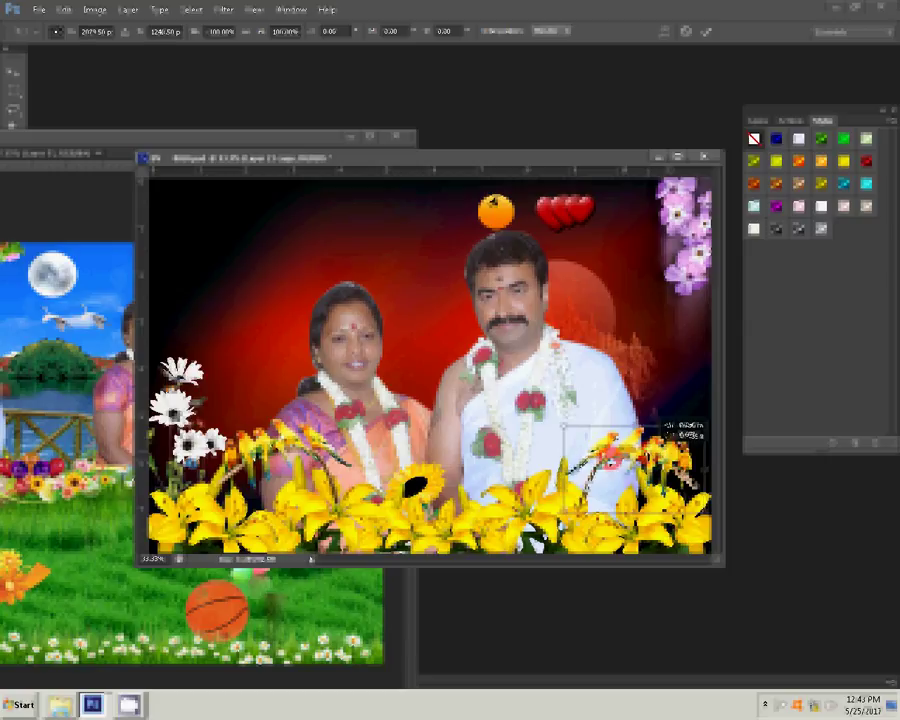
pyautogui.moveTo(618, 432); pyautogui.dragTo(622, 434)
pyautogui.press('Return')
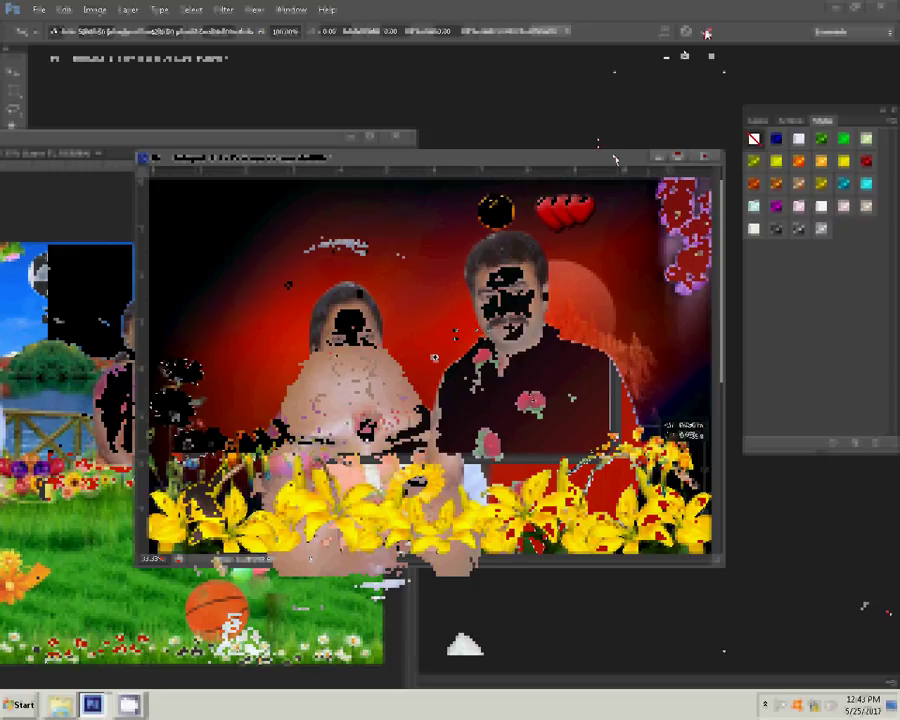
# Step: Duplicate the woman's face layer as Layer 30 copy and set its blend mode to Multiply
pyautogui.click(760, 121)
pyautogui.click(360, 372)
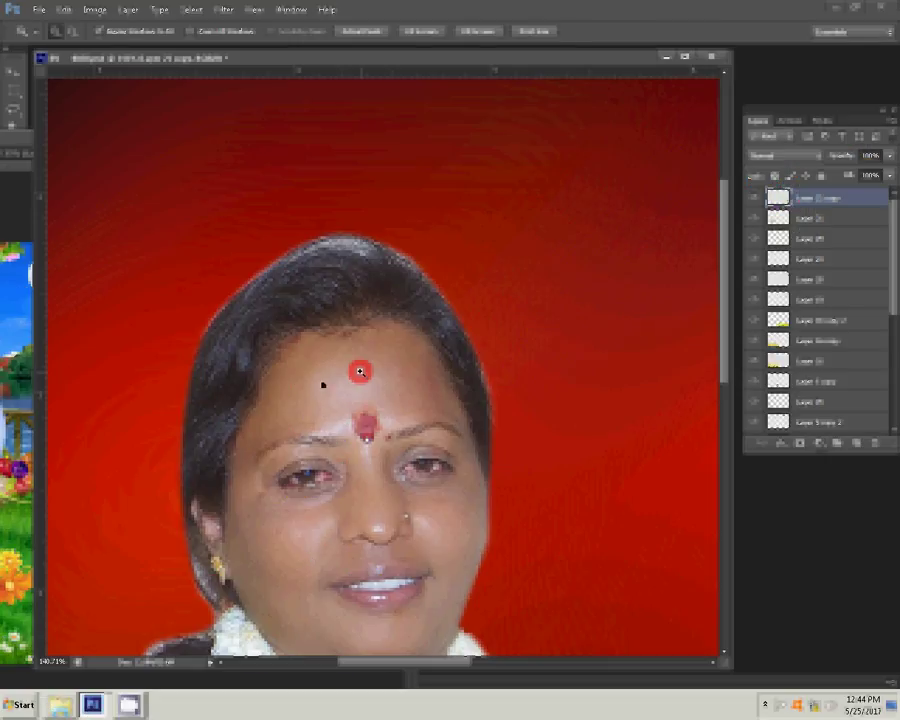
pyautogui.rightClick(828, 427)
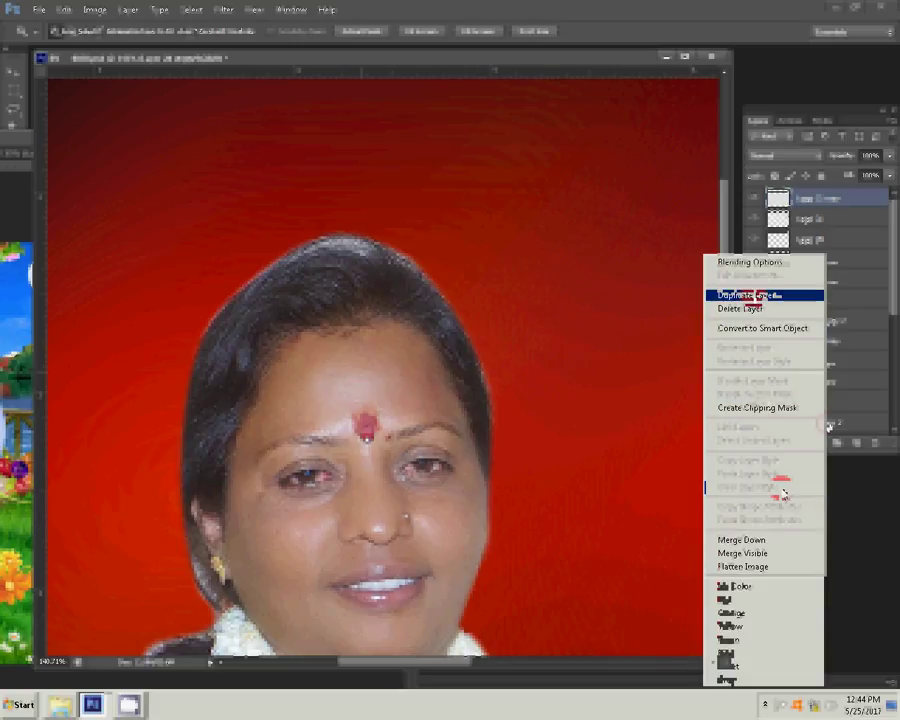
pyautogui.click(765, 296)
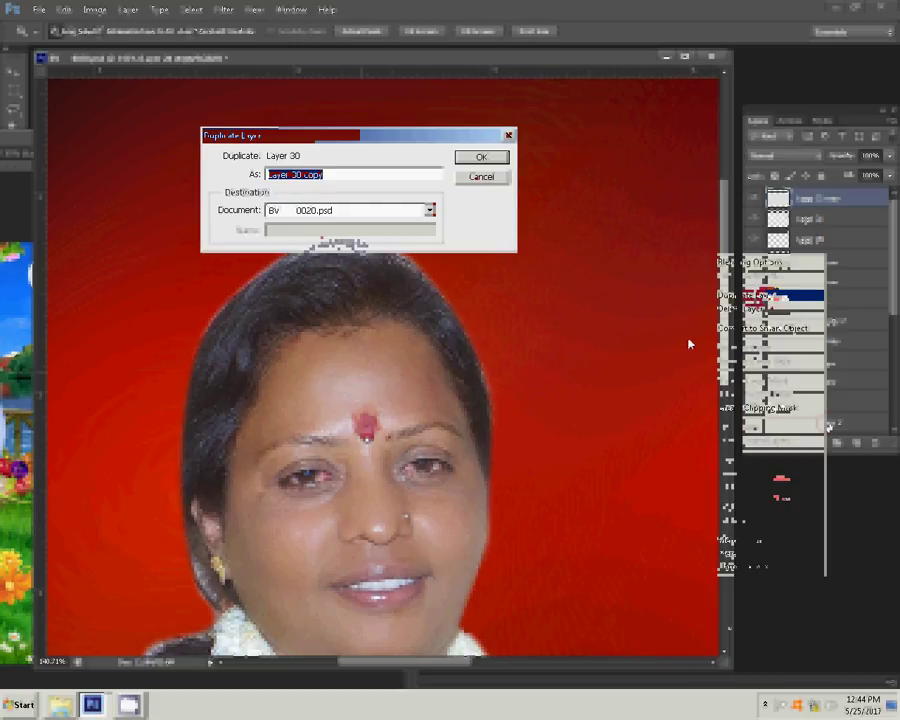
pyautogui.click(495, 170)
pyautogui.click(785, 157)
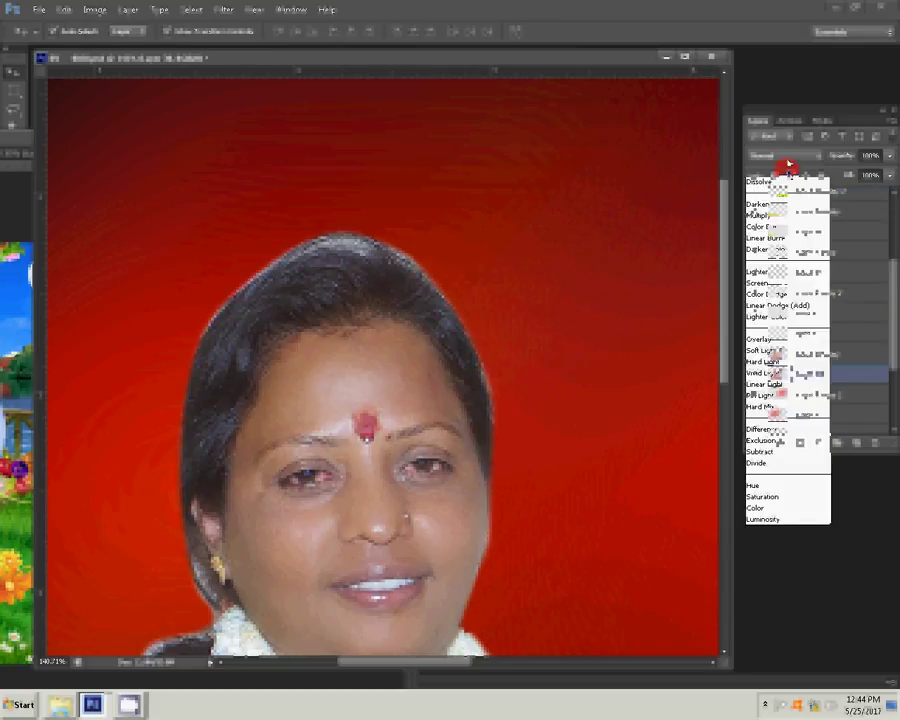
pyautogui.click(768, 214)
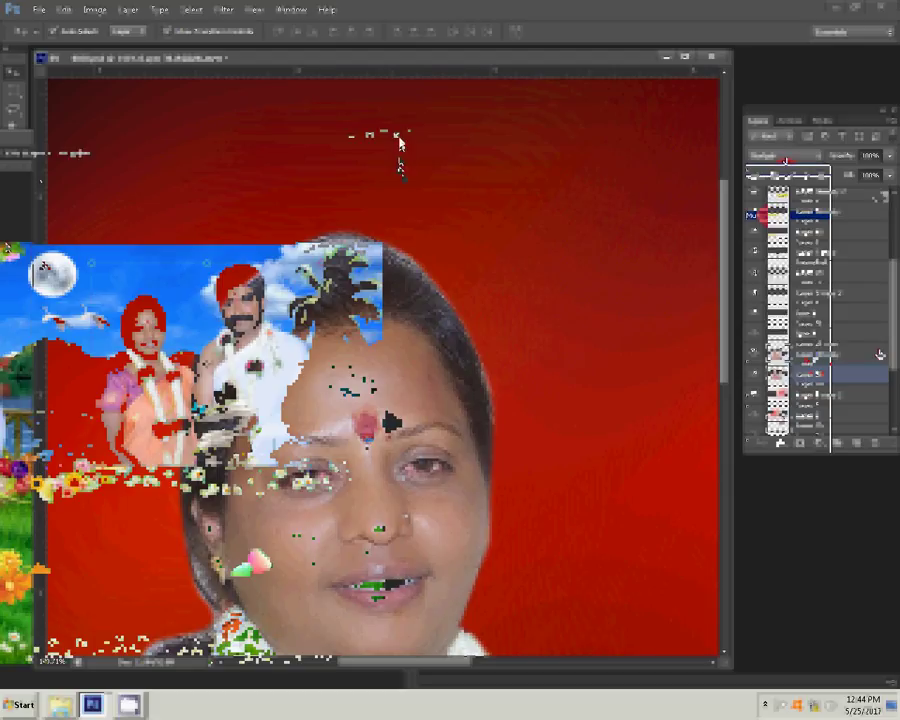
# Step: Close the couple's garden photo without saving and set Auto-Select to Group
pyautogui.click(397, 135)
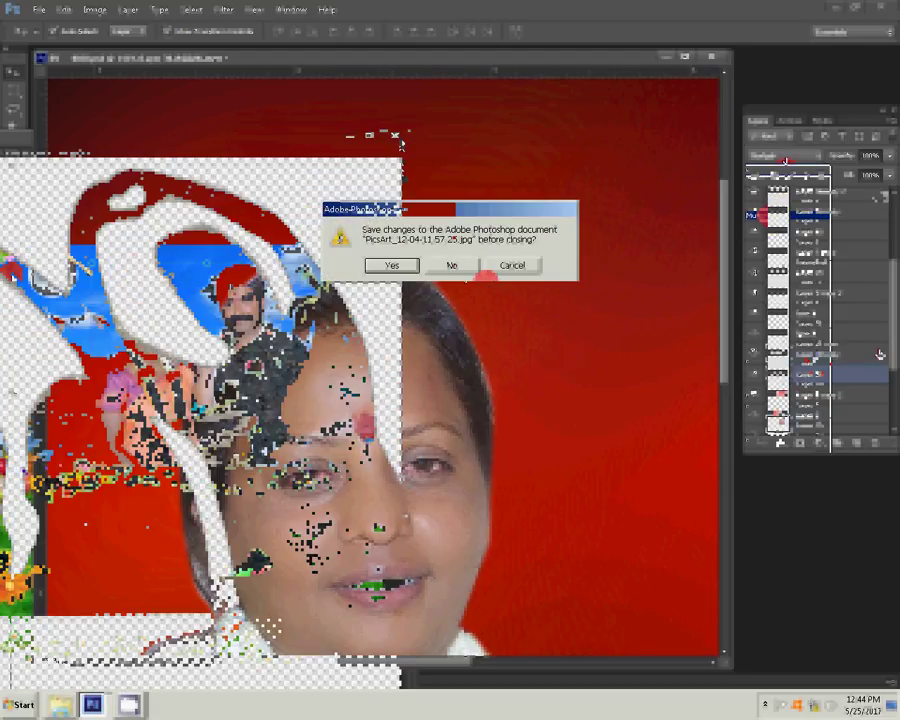
pyautogui.click(451, 265)
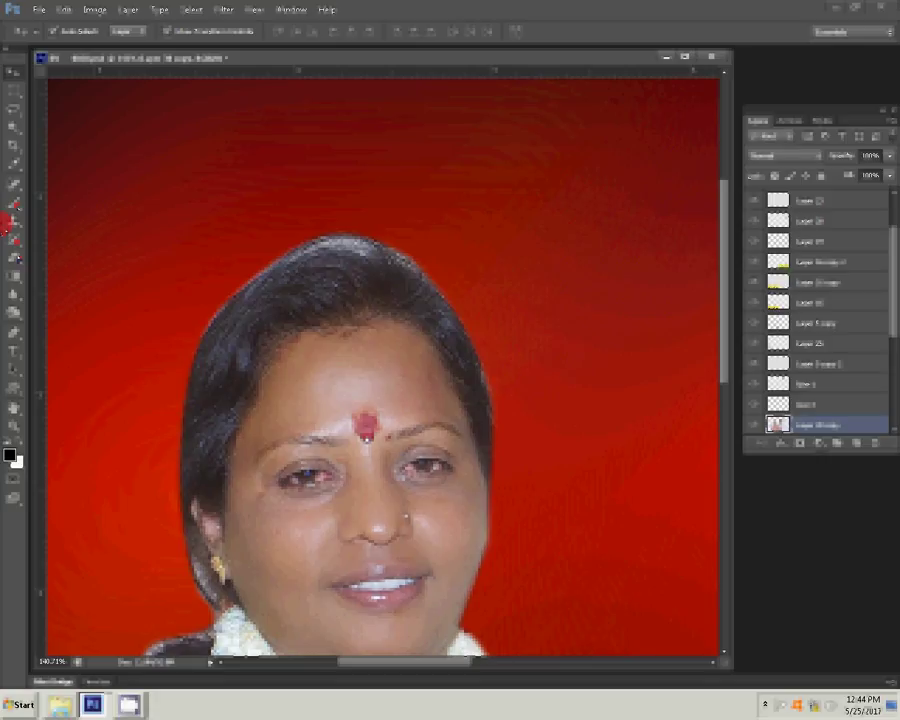
pyautogui.click(130, 31)
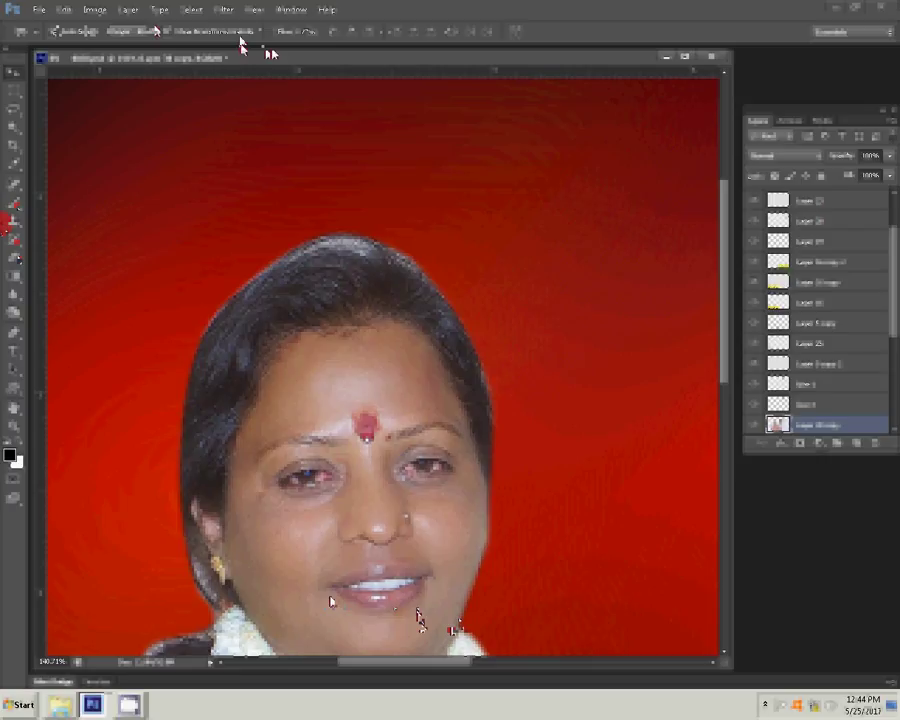
pyautogui.press('e')
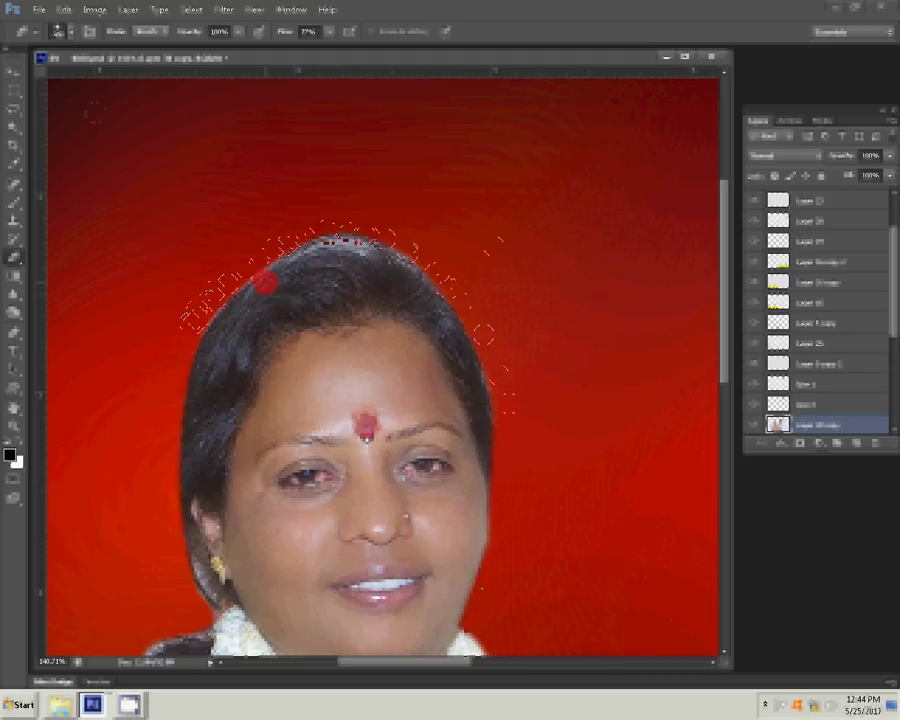
# Step: Pan the canvas from the woman's face over to the man's face
pyautogui.moveTo(581, 415); pyautogui.dragTo(306, 338)
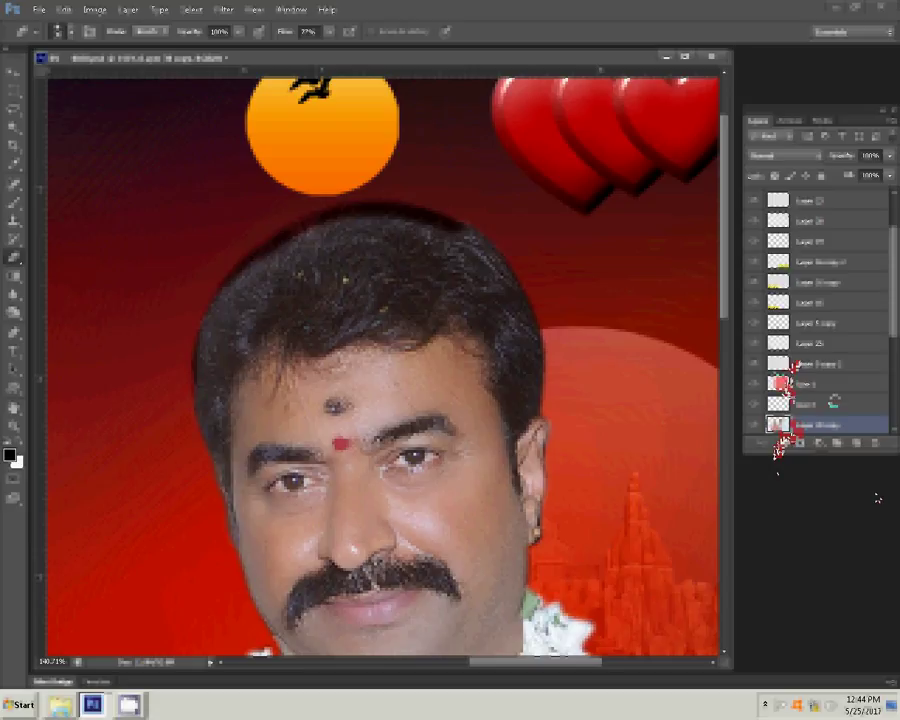
# Step: Dismiss Levels and add a Selective Color adjustment layer targeting Reds
pyautogui.hotkey('ctrl', 'l')
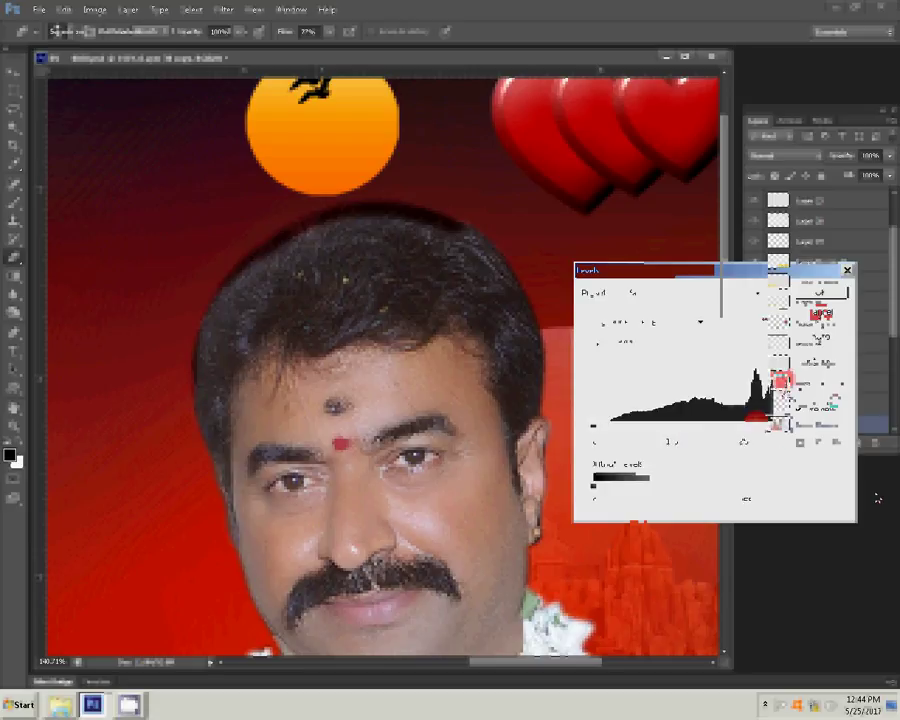
pyautogui.press('Escape')
pyautogui.click(820, 445)
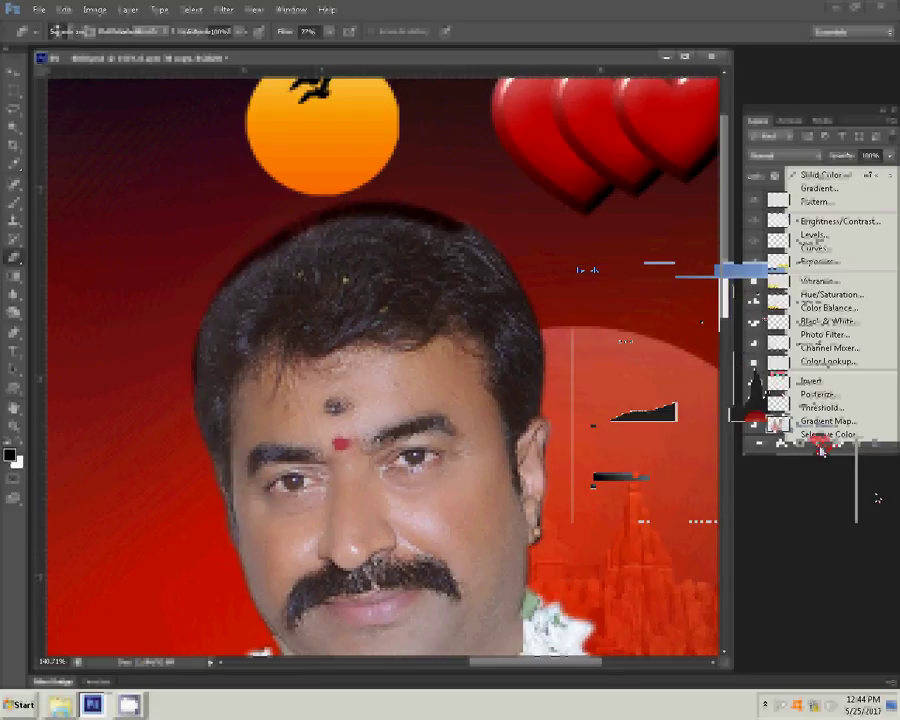
pyautogui.click(820, 437)
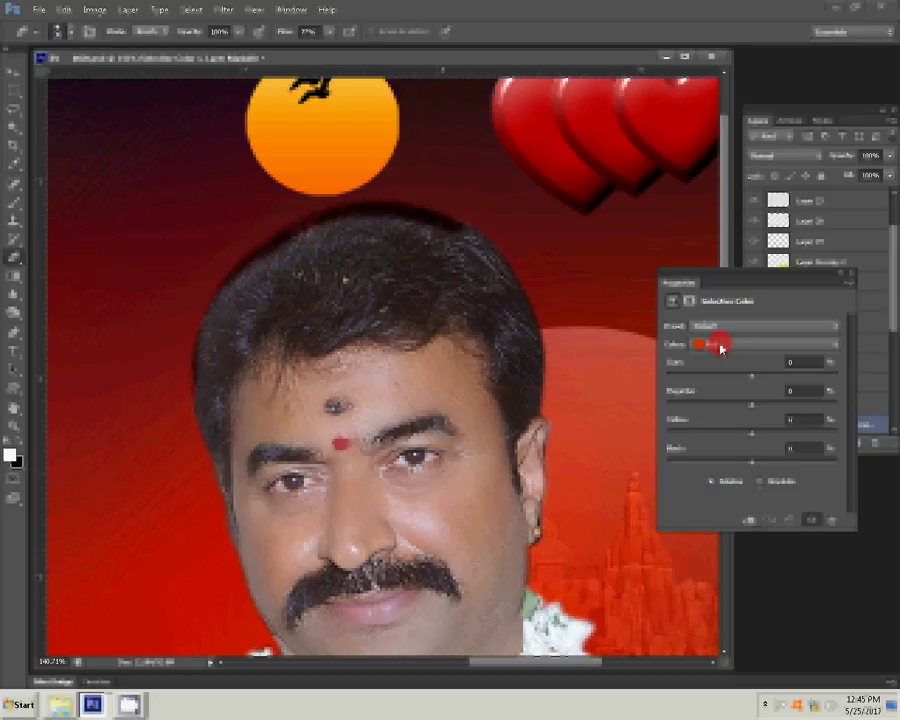
pyautogui.click(719, 343)
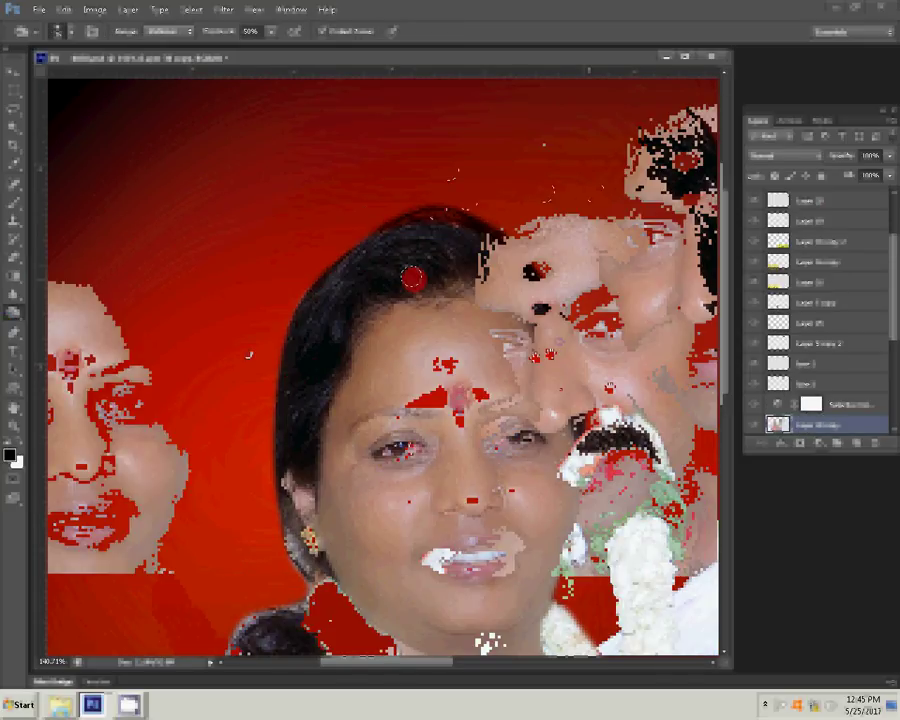
# Step: Fit the image on screen and nudge the Midtones color balance slightly toward Yellow
pyautogui.press('z')
pyautogui.rightClick(317, 353)
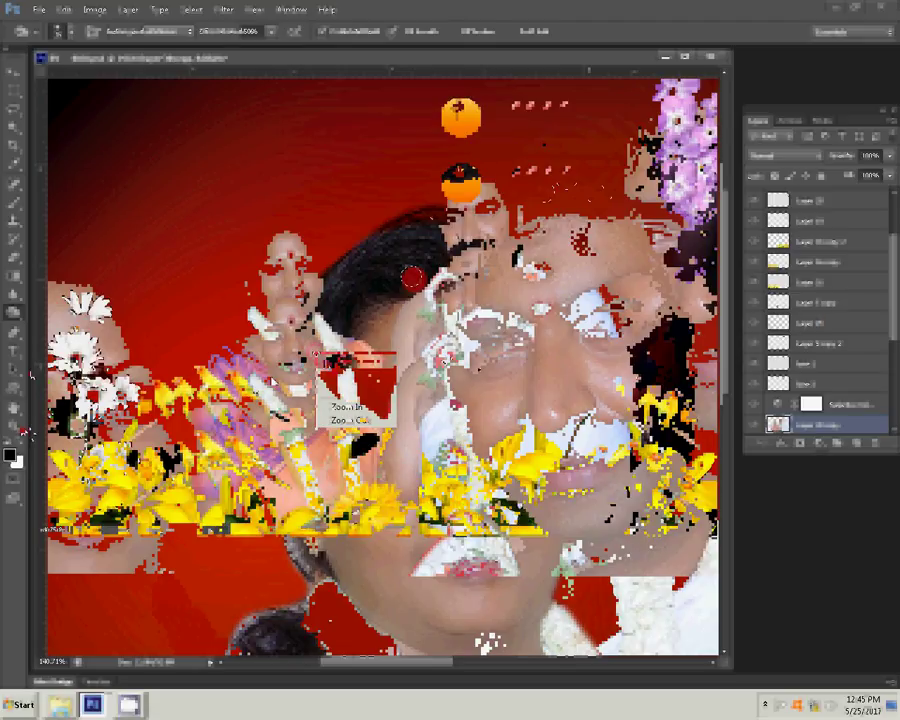
pyautogui.click(345, 360)
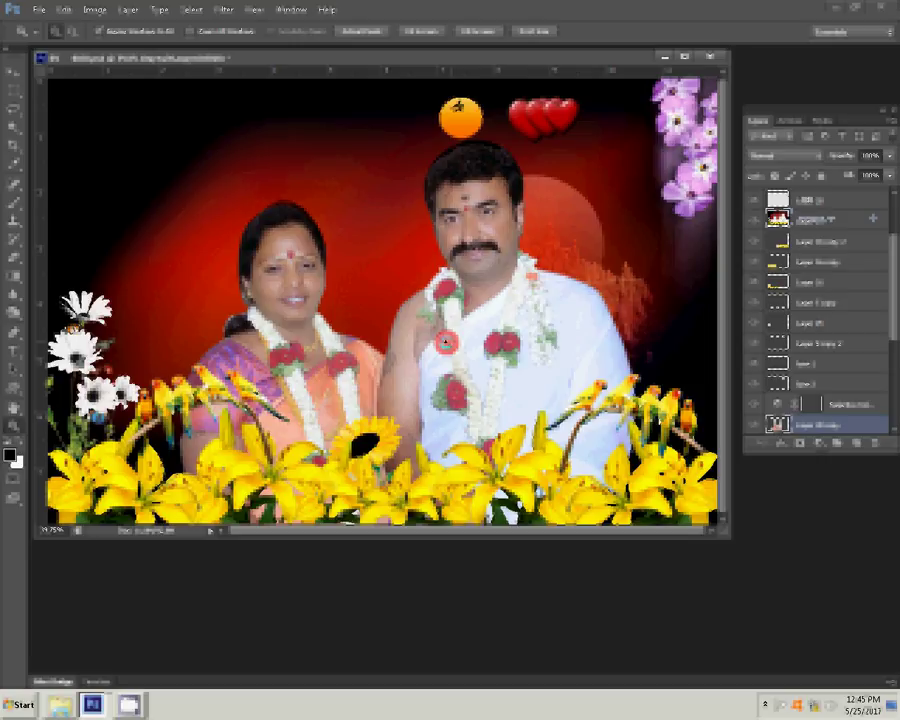
pyautogui.hotkey('ctrl', 'b')
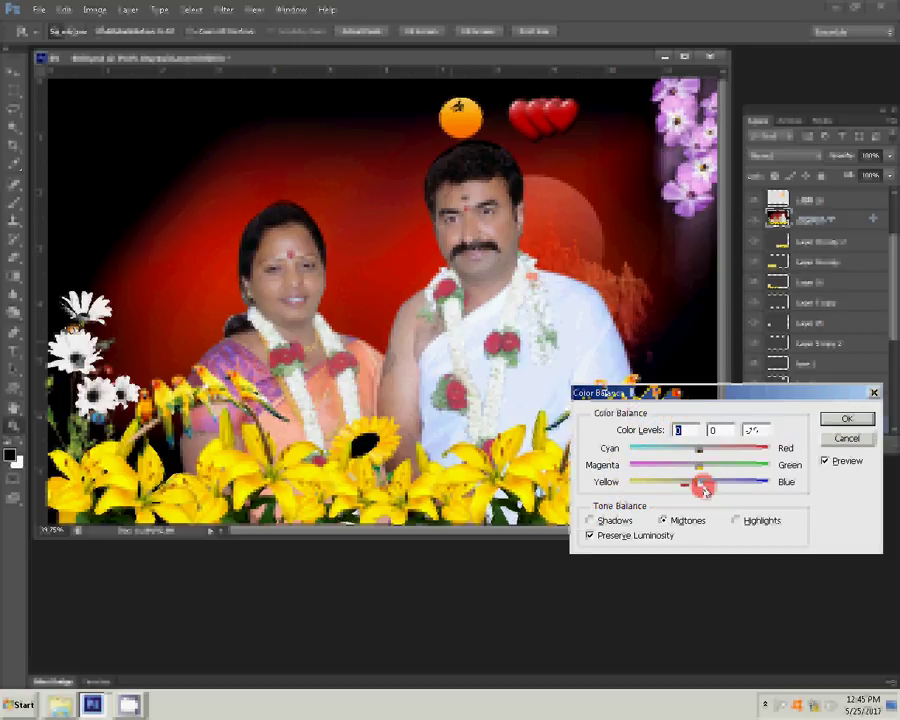
pyautogui.moveTo(704, 490); pyautogui.dragTo(692, 490)
pyautogui.press('Return')
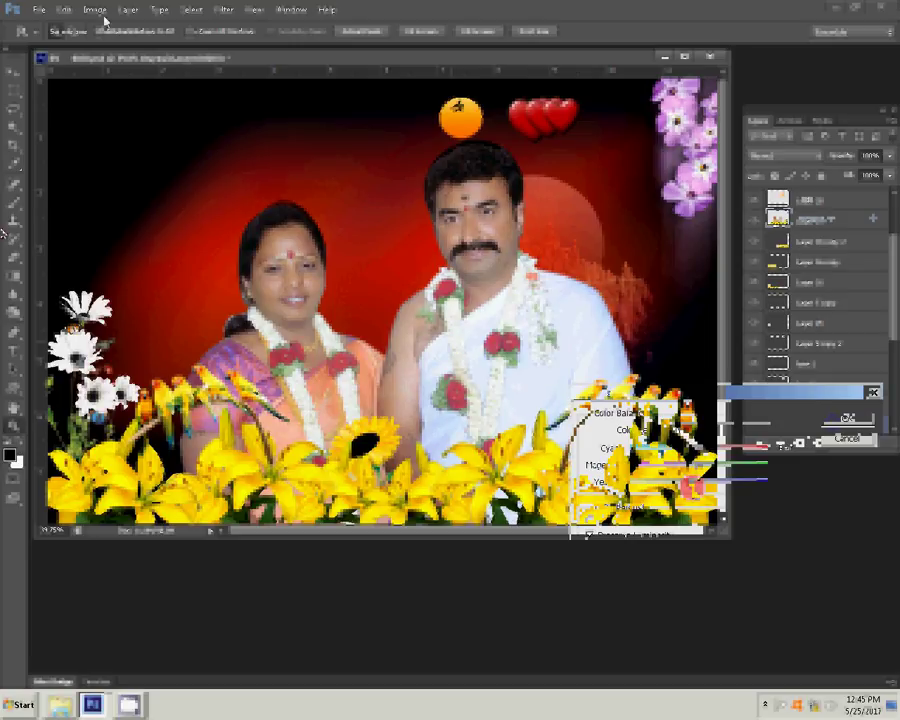
pyautogui.click(78, 12)
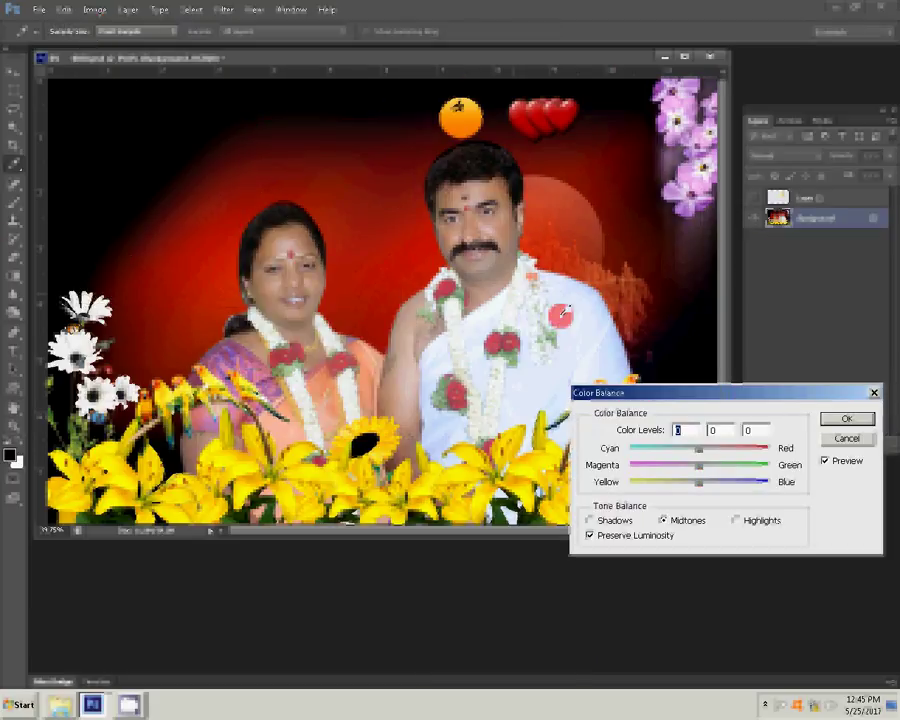
pyautogui.click(834, 419)
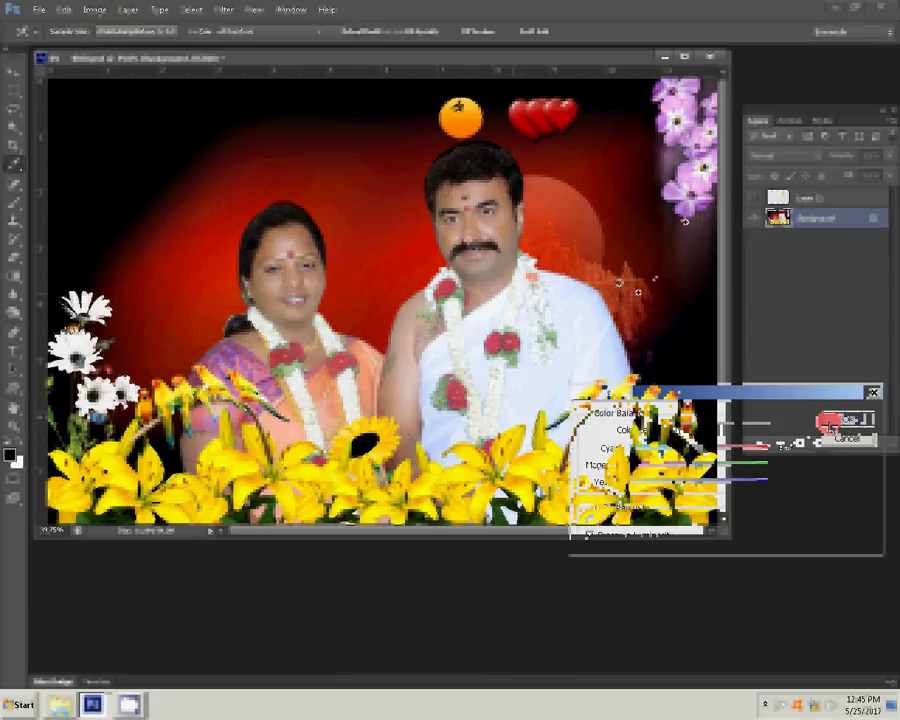
# Step: Set the image resolution to 300 pixels/inch in Image Size, keeping 12 × 8 inches
pyautogui.rightClick(407, 60)
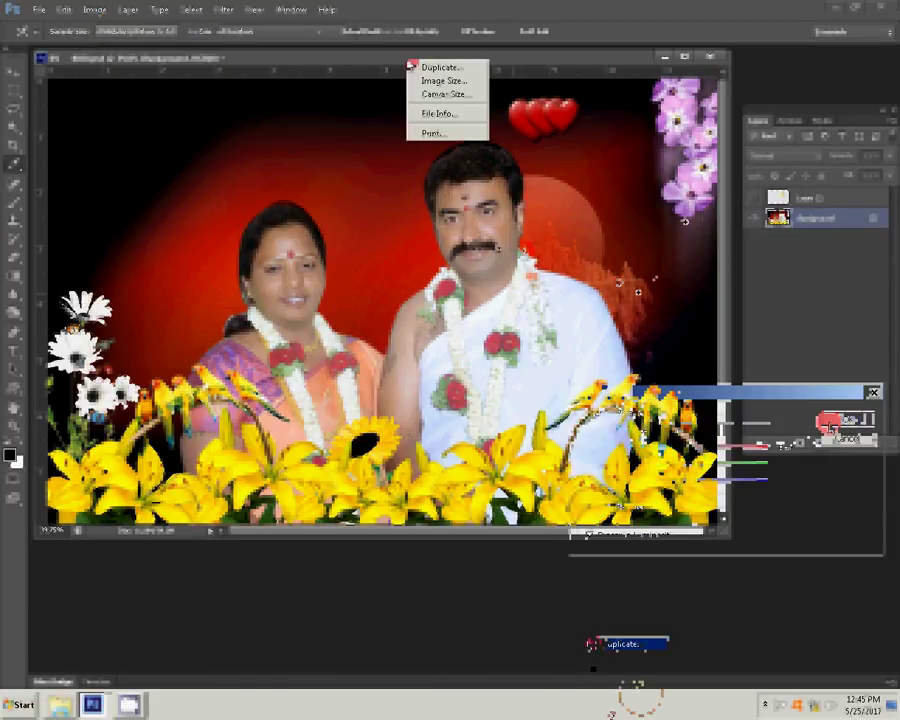
pyautogui.click(430, 81)
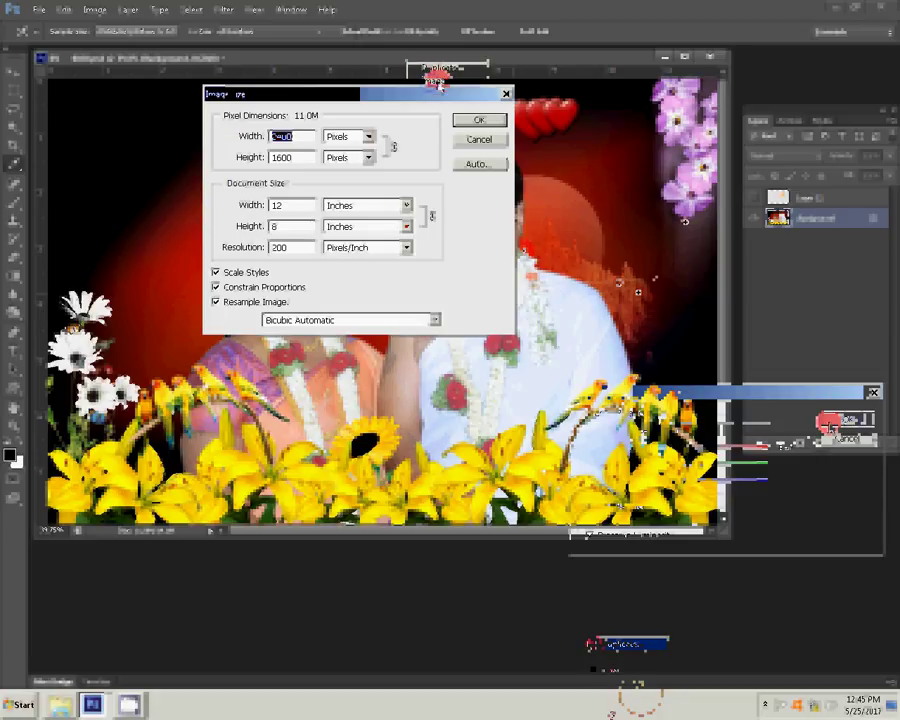
pyautogui.doubleClick(287, 247)
pyautogui.write('3')
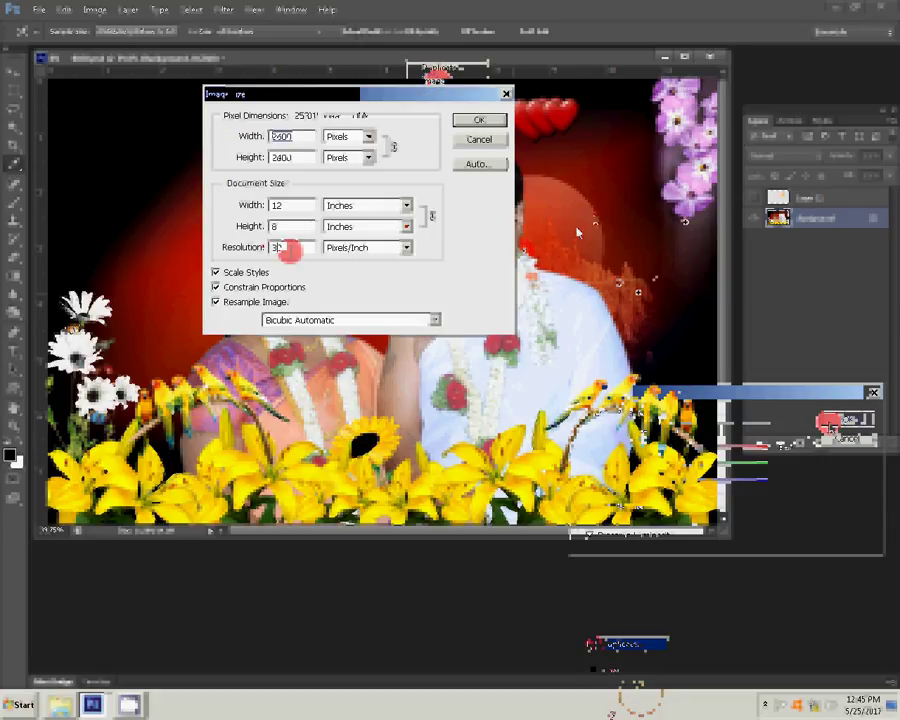
pyautogui.write('00')
pyautogui.click(479, 119)
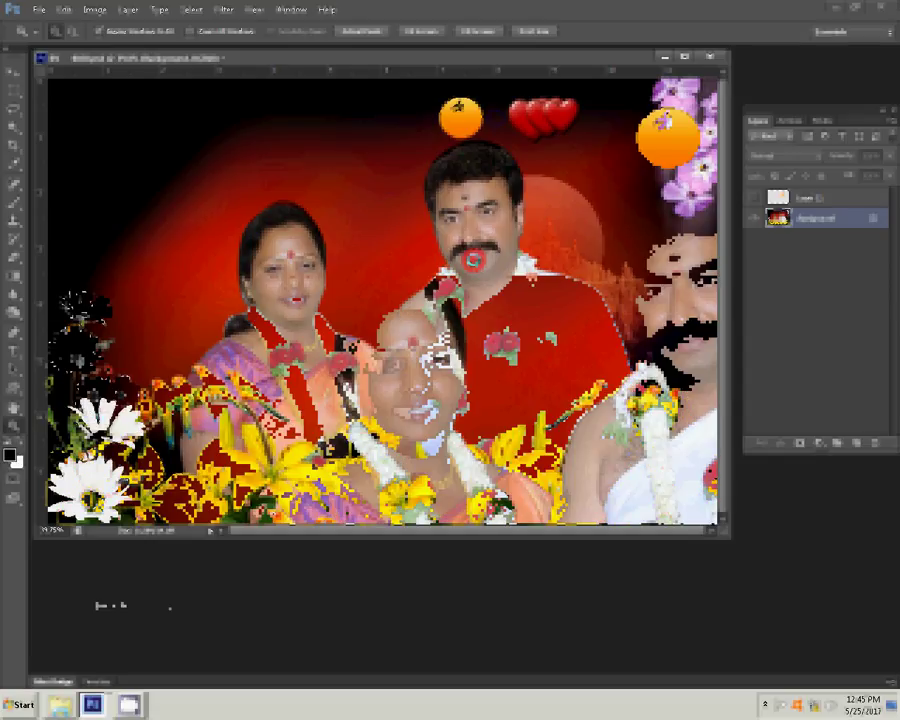
pyautogui.hotkey('ctrl', 'shift', 's')
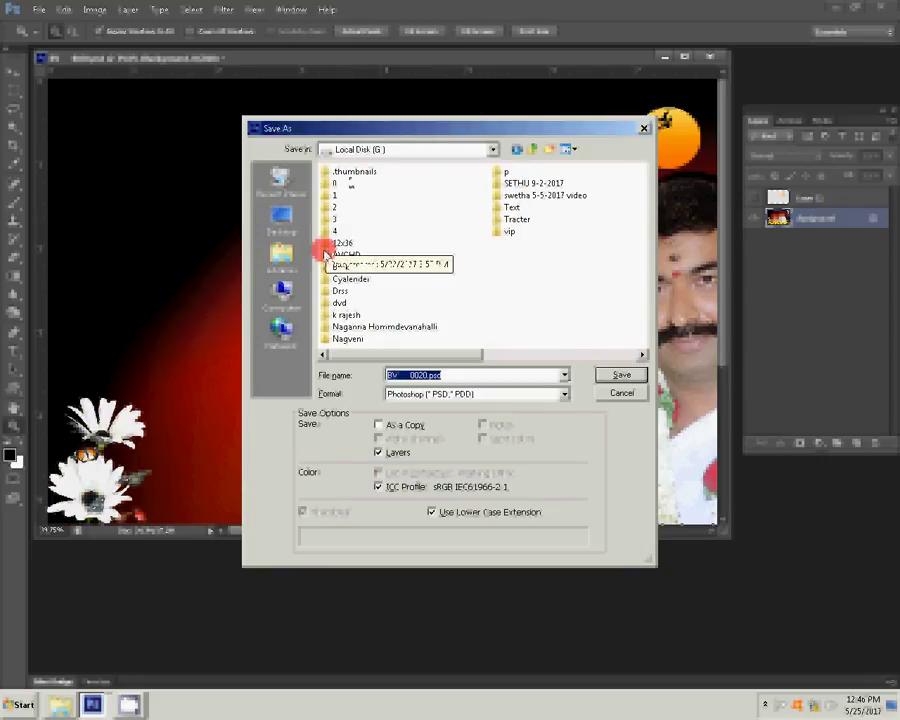
# Step: Create a new folder inside folder 0 and open it as the save location
pyautogui.click(333, 184)
pyautogui.click(621, 375)
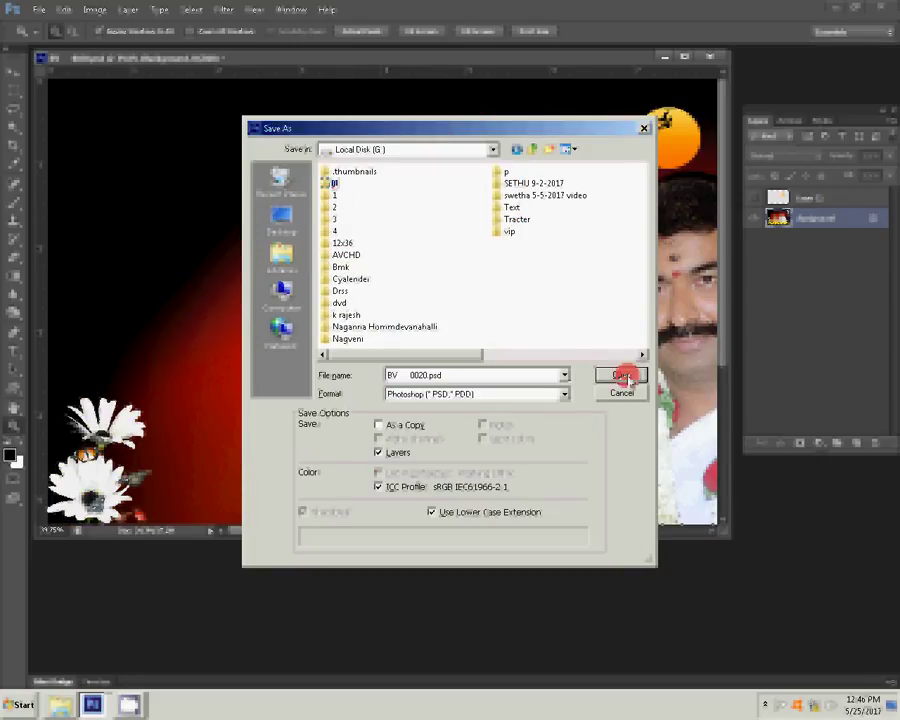
pyautogui.click(332, 280)
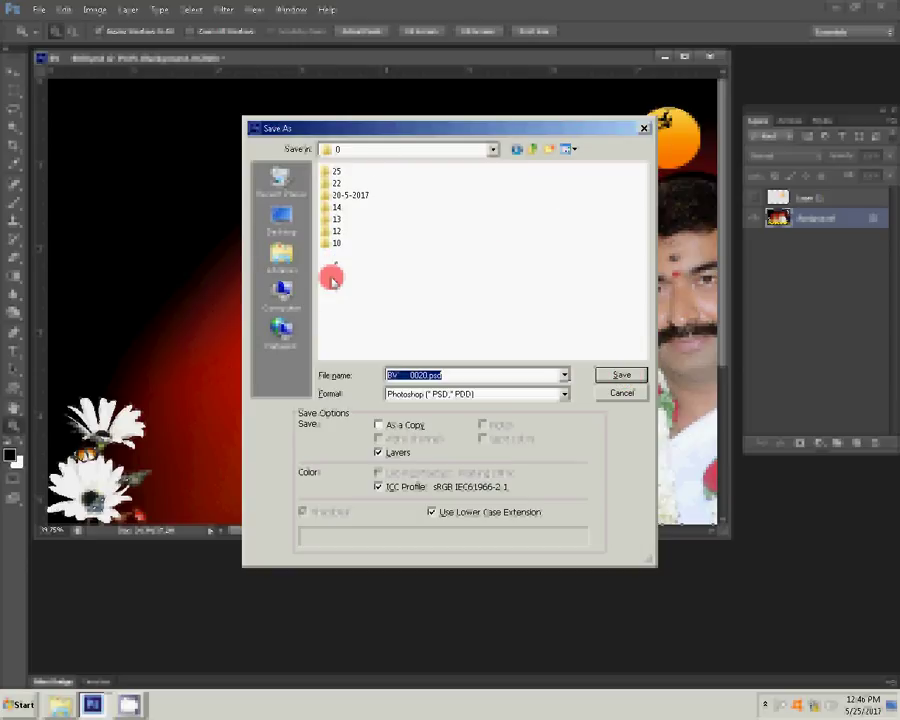
pyautogui.hotkey('ctrl', 'shift', 'n')
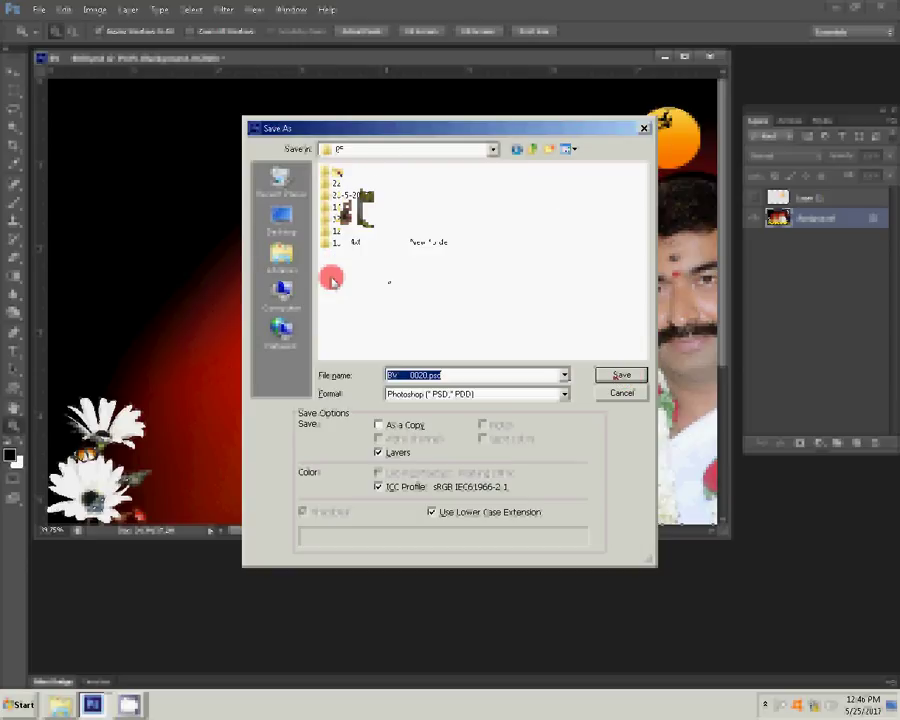
pyautogui.click(636, 378)
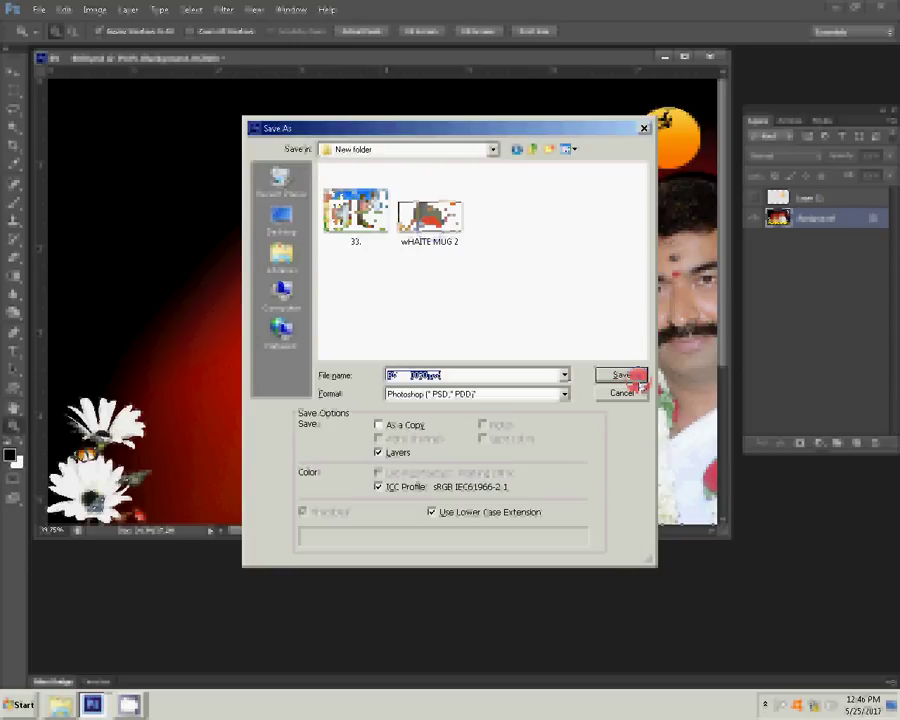
# Step: Save the page as a JPEG named 4-8x12=1, accepting the default quality options
pyautogui.click(452, 393)
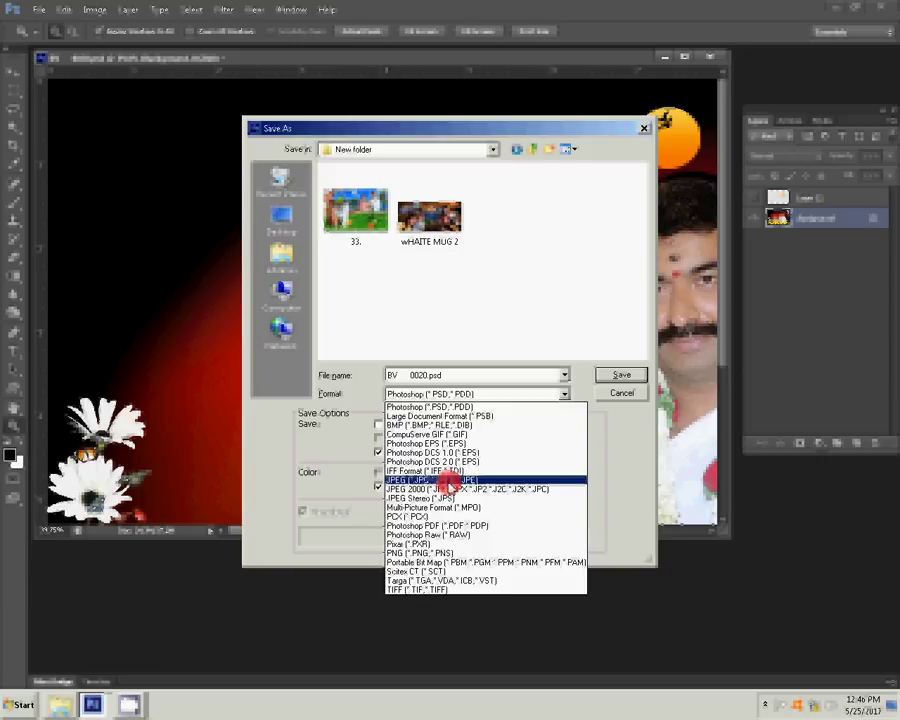
pyautogui.click(445, 481)
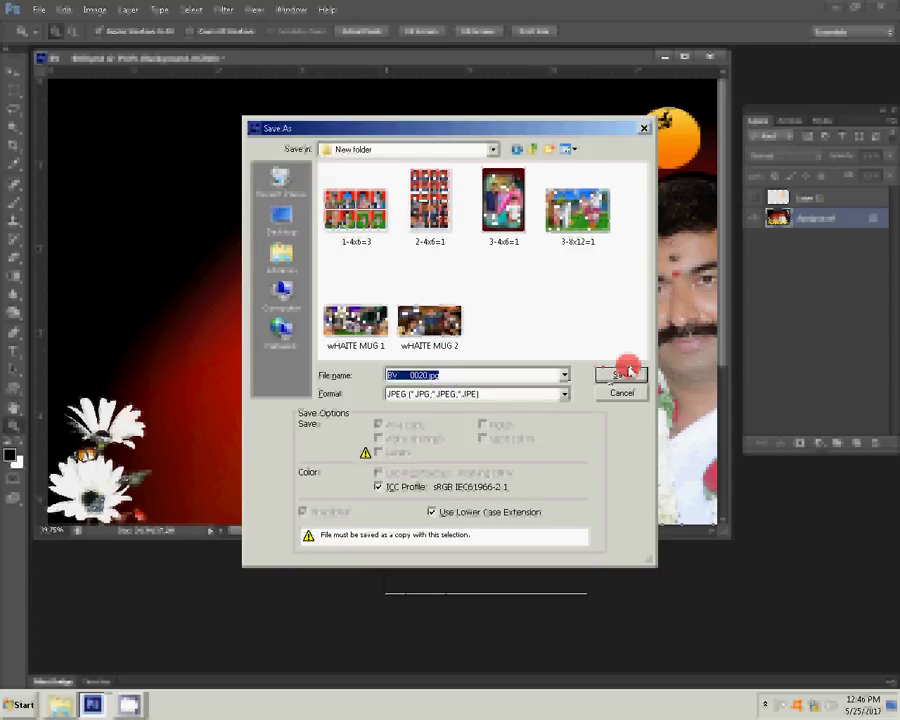
pyautogui.write('4-8x')
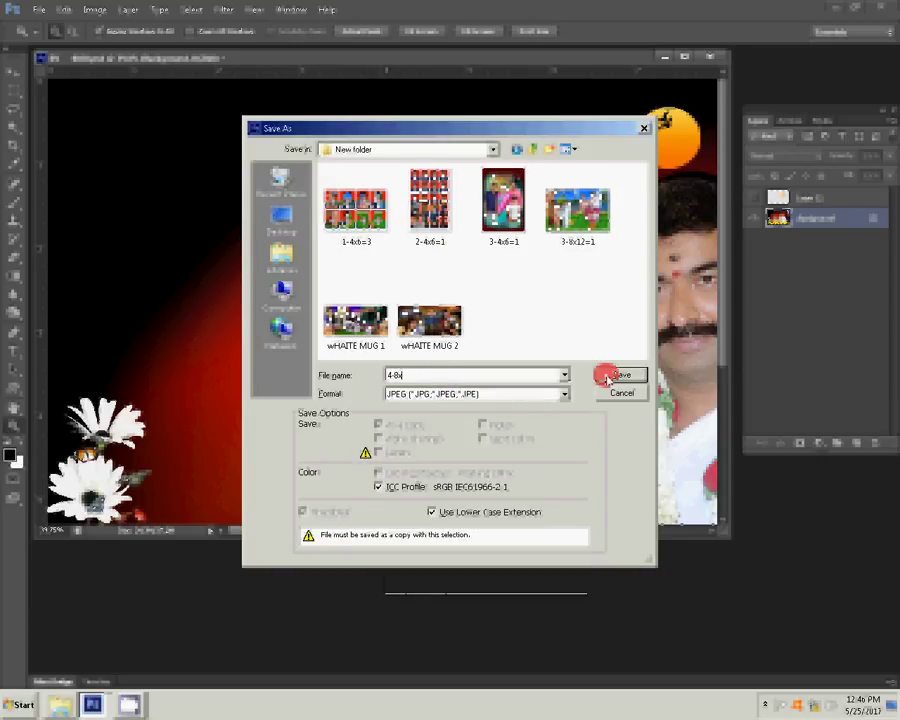
pyautogui.write('10')
pyautogui.write('-')
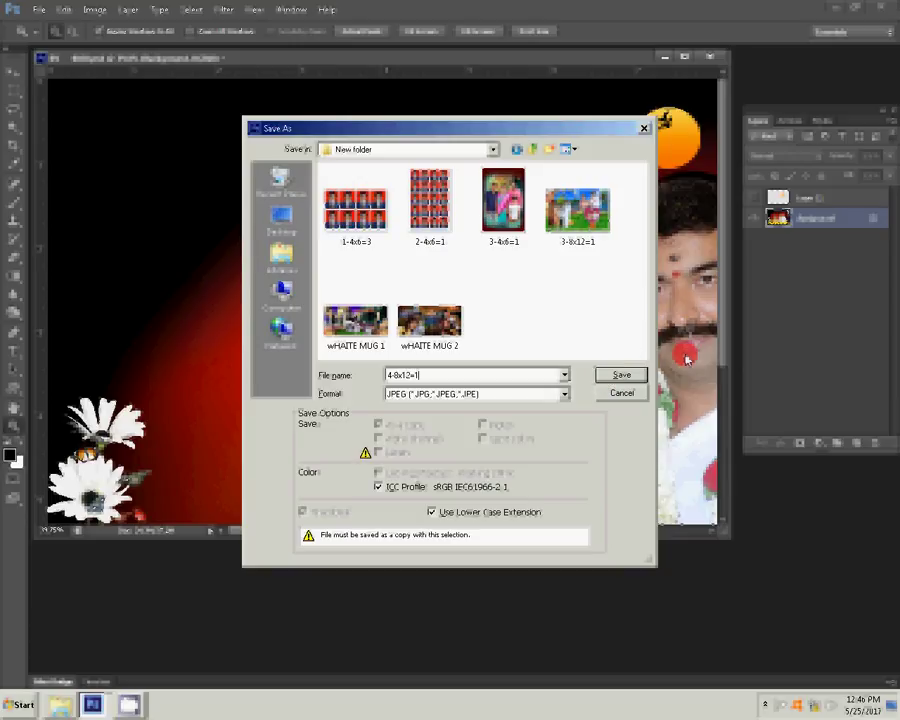
pyautogui.click(616, 405)
pyautogui.click(620, 375)
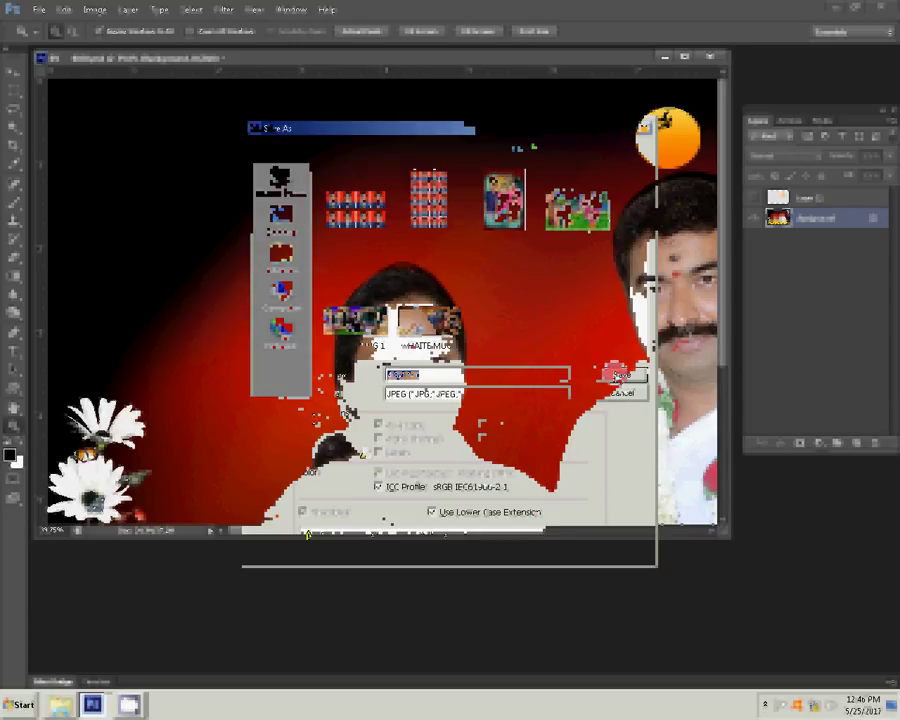
pyautogui.click(441, 128)
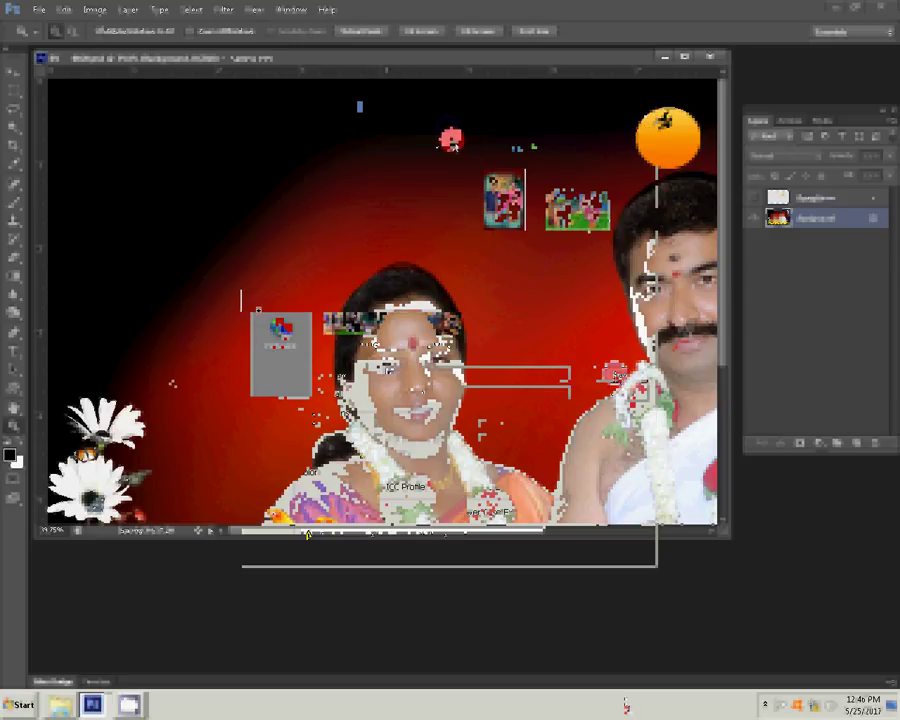
# Step: Fit the whole album page on screen and switch to the backgrounds folder window
pyautogui.rightClick(259, 323)
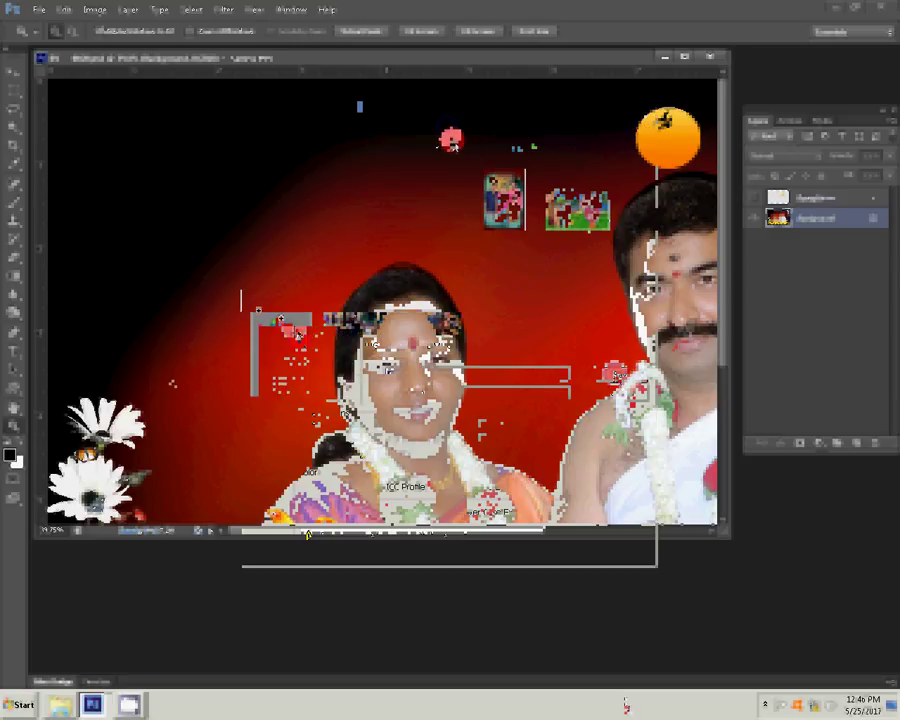
pyautogui.rightClick(262, 316)
pyautogui.click(281, 319)
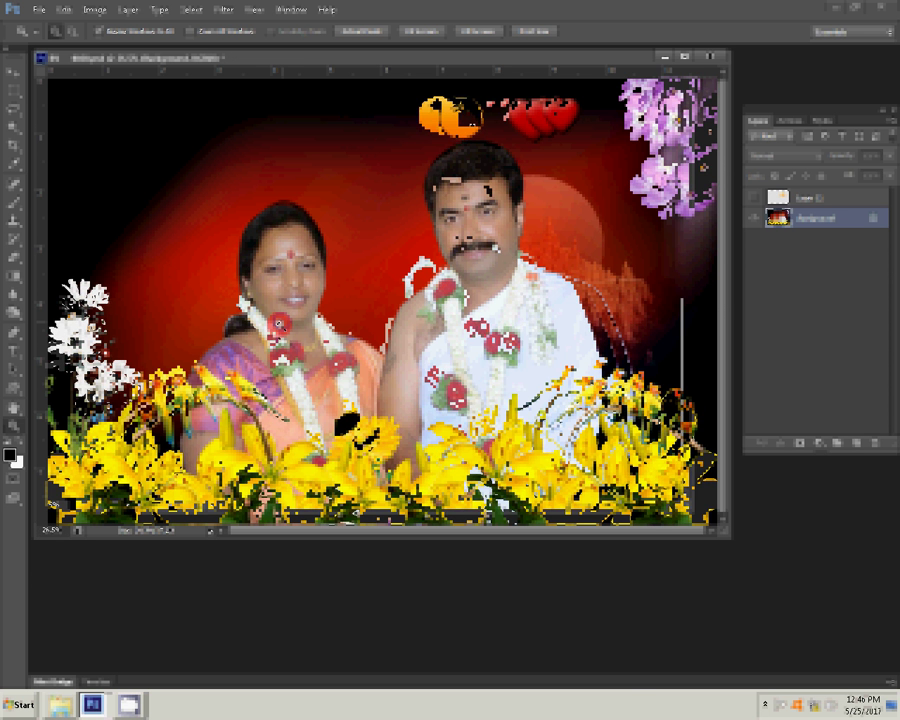
pyautogui.hotkey('alt', 'Tab')
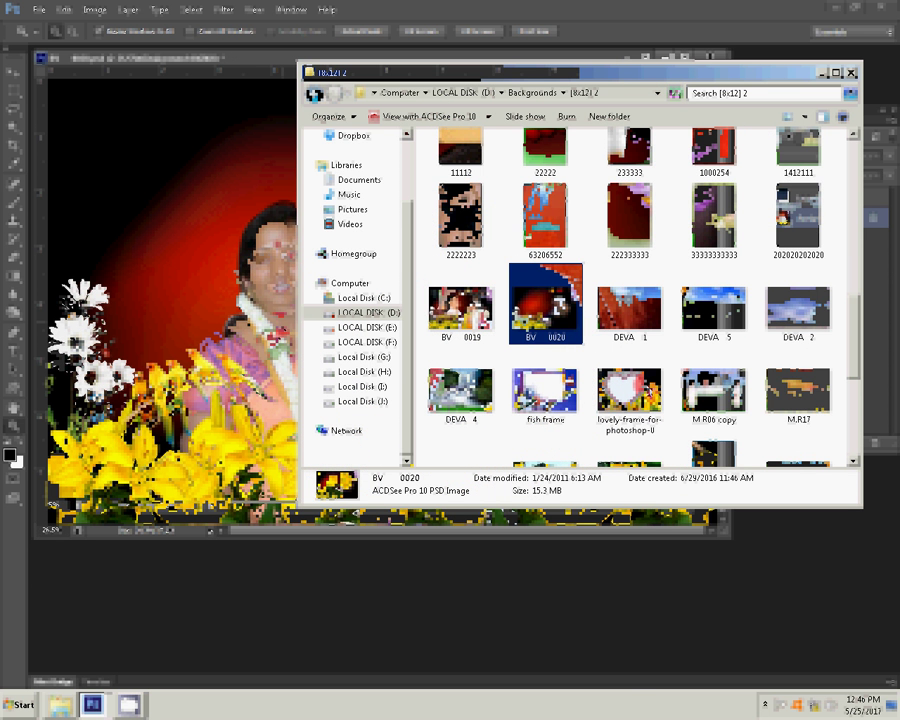
# Step: Close the Backgrounds [8x12] 2 Explorer window to reveal the finished page in Photoshop
pyautogui.click(850, 73)
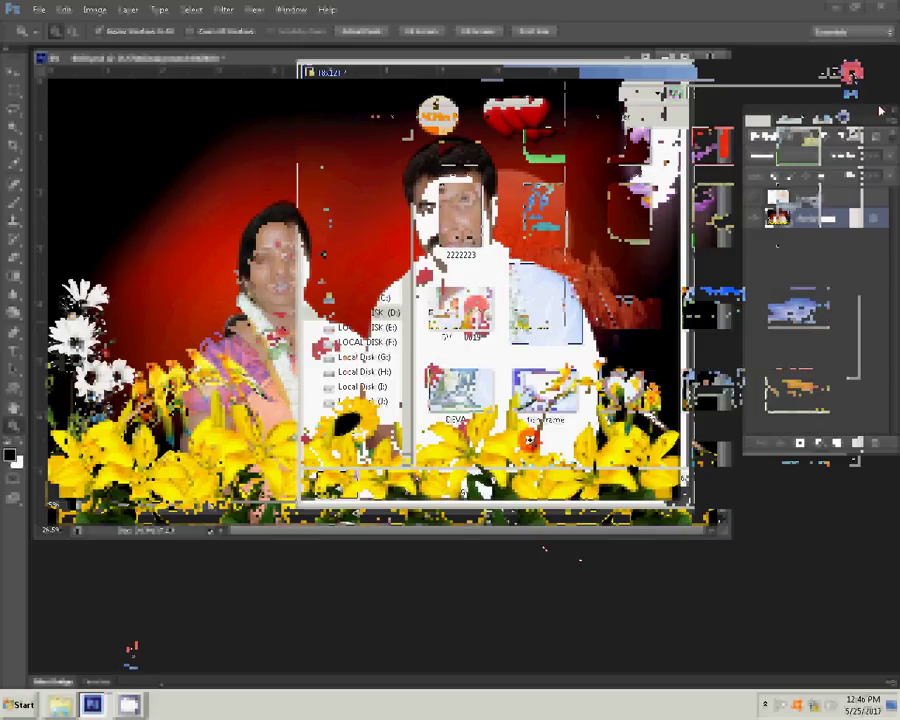